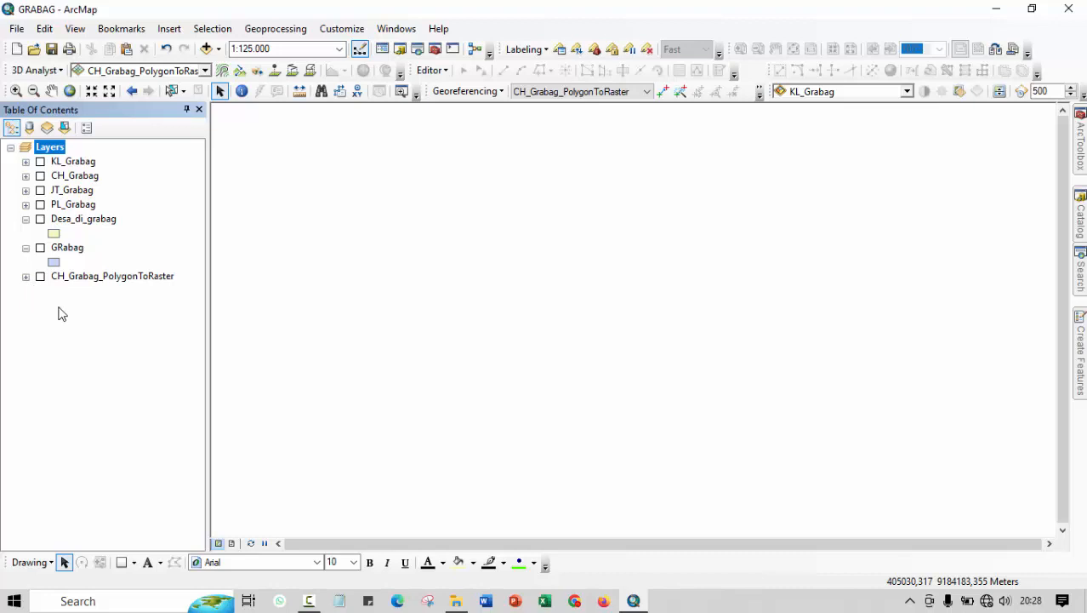
Collapse the legends of the GRabag and Desa_di_grabag layers.
left_click(26, 248)
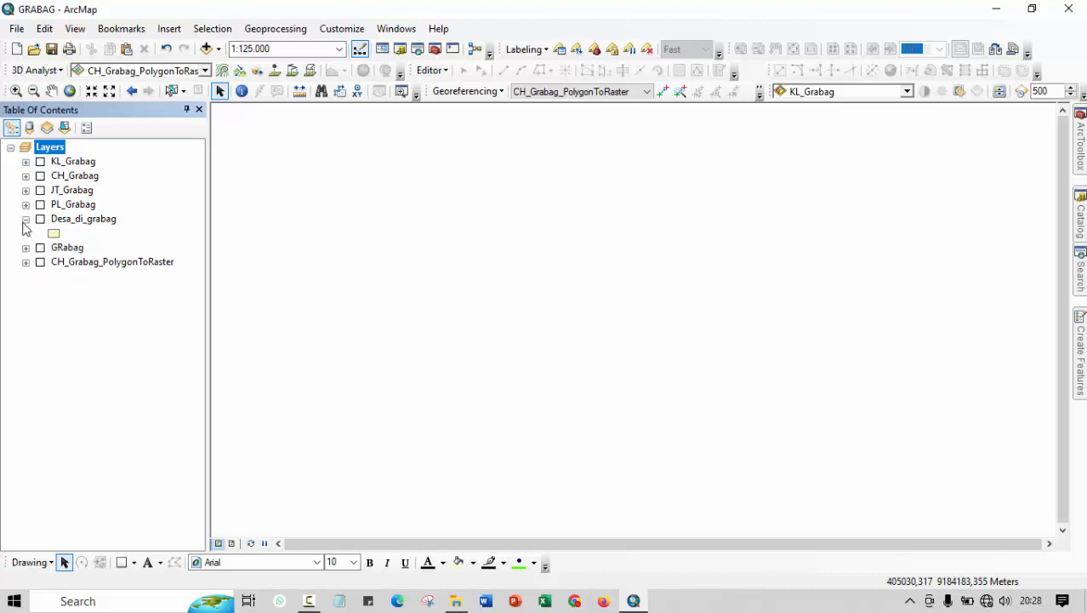
left_click(25, 219)
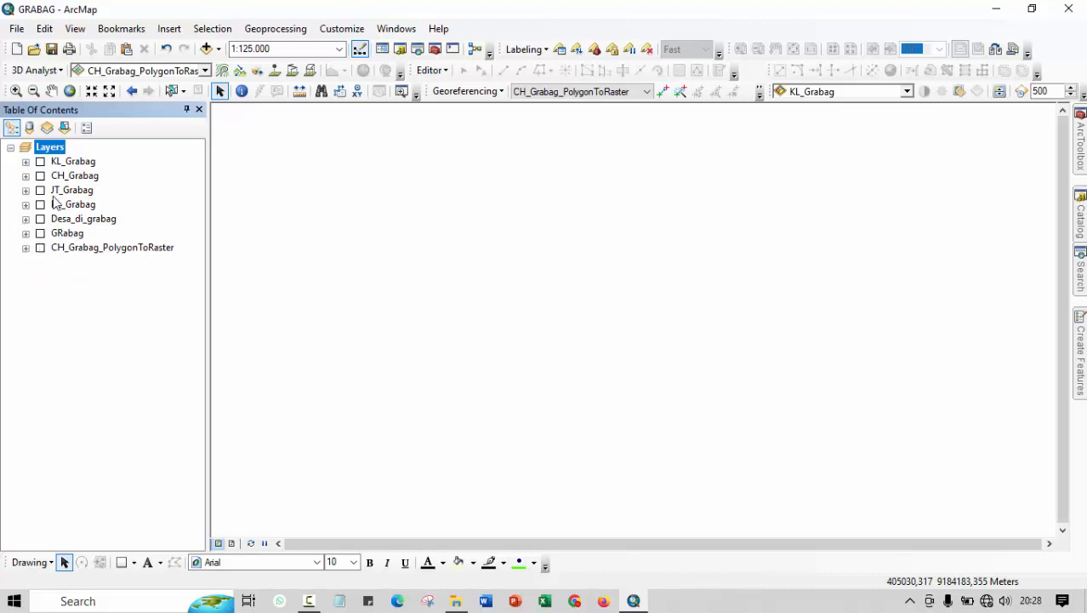
Display the KL_Grabag, CH_Grabag, JT_Grabag and PL_Grabag layers and hide them one by one to examine each map.
left_click(40, 162)
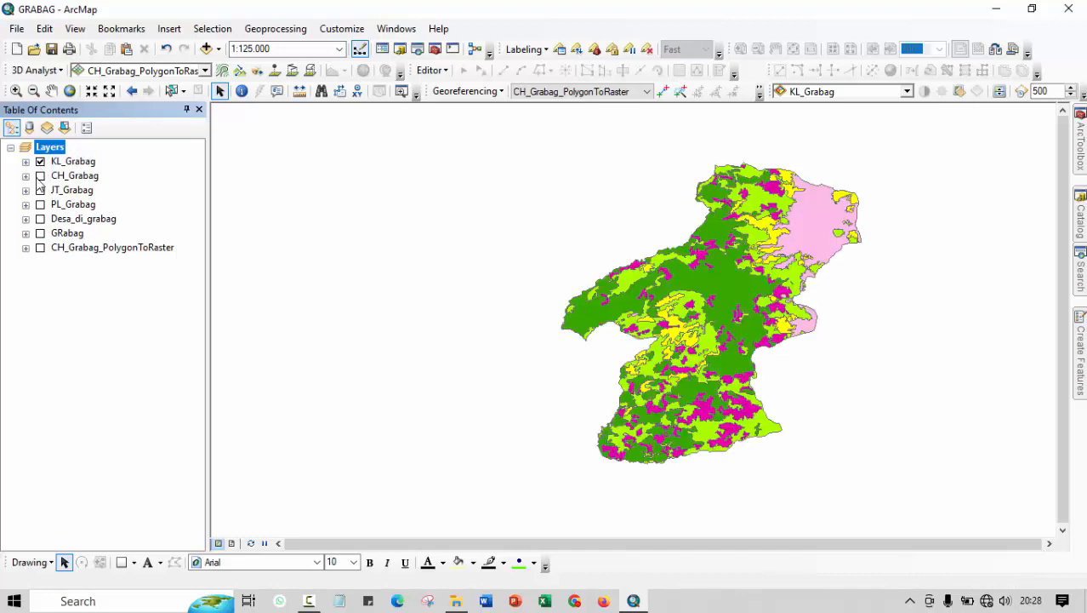
left_click(40, 176)
left_click(40, 191)
left_click(40, 205)
left_click(40, 162)
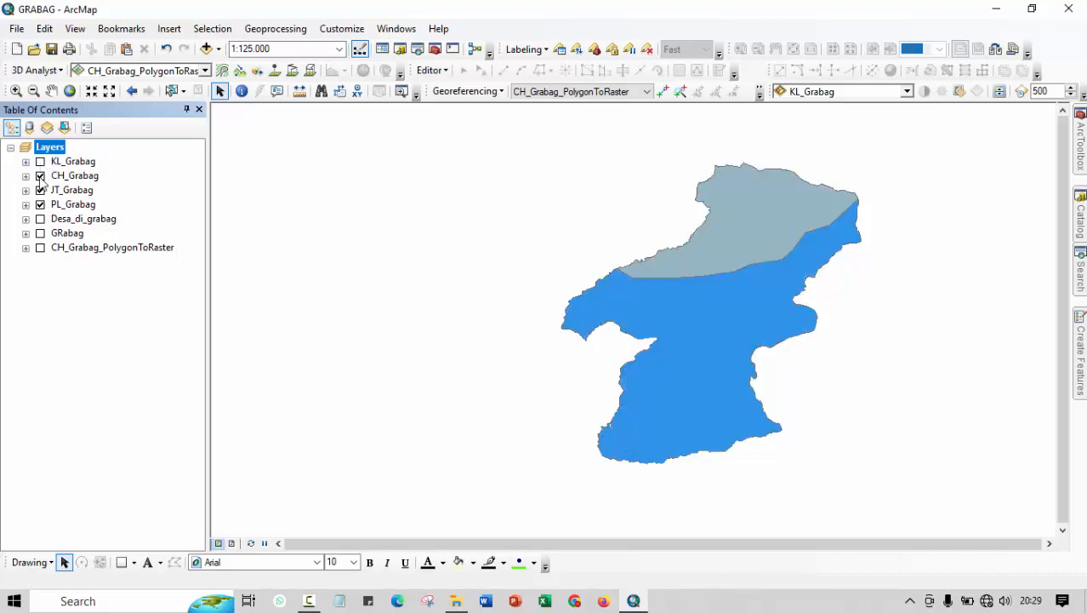
left_click(40, 176)
left_click(40, 191)
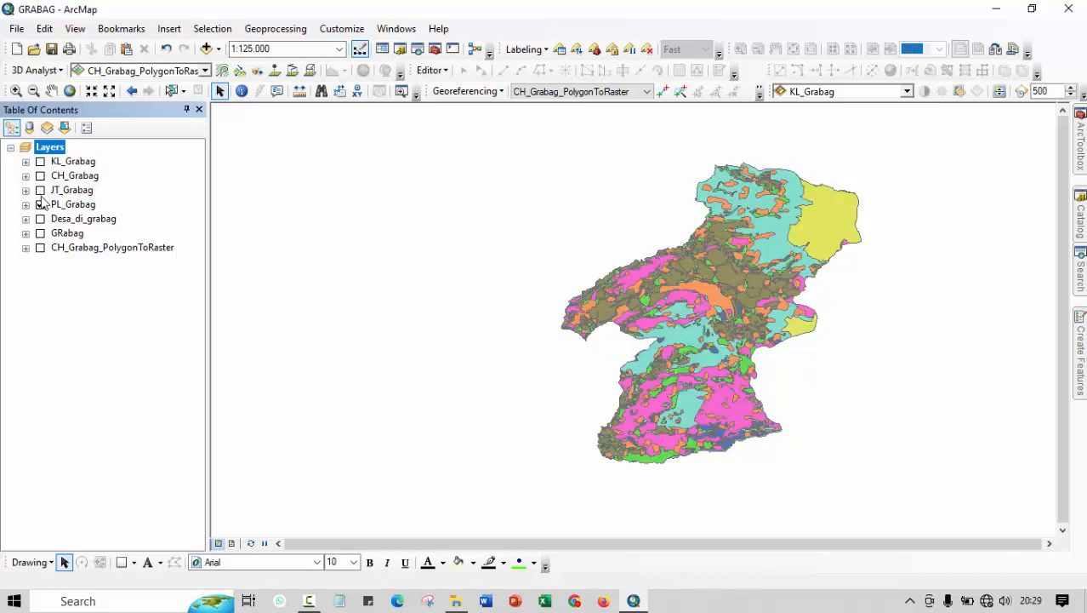
left_click(40, 205)
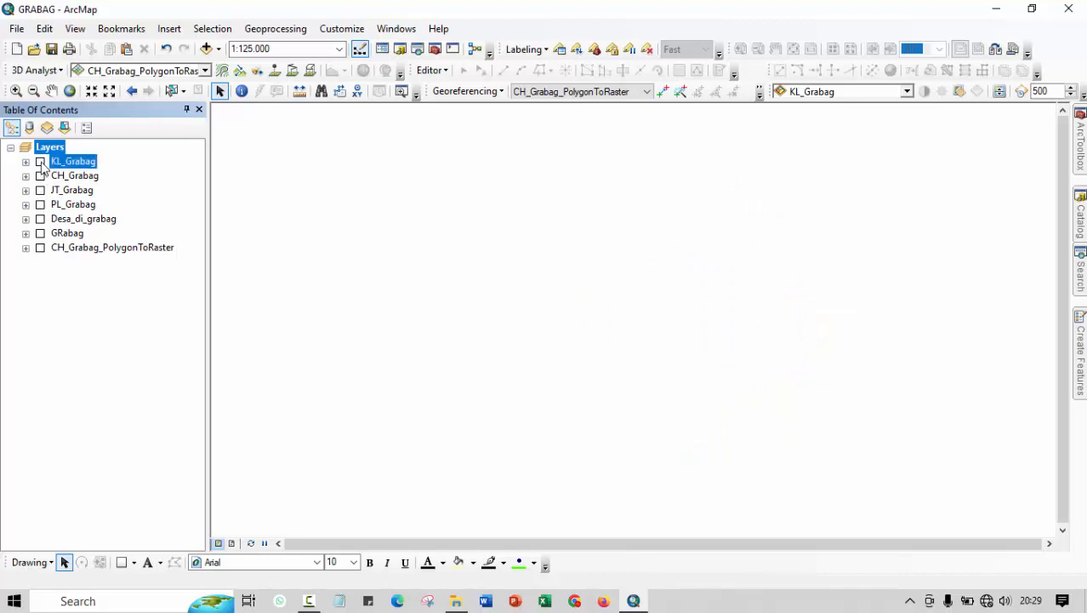
Display the four thematic layers together with Desa_di_grabag to check their overlap, and hide them all again.
left_click(40, 161)
left_click(40, 176)
left_click(40, 190)
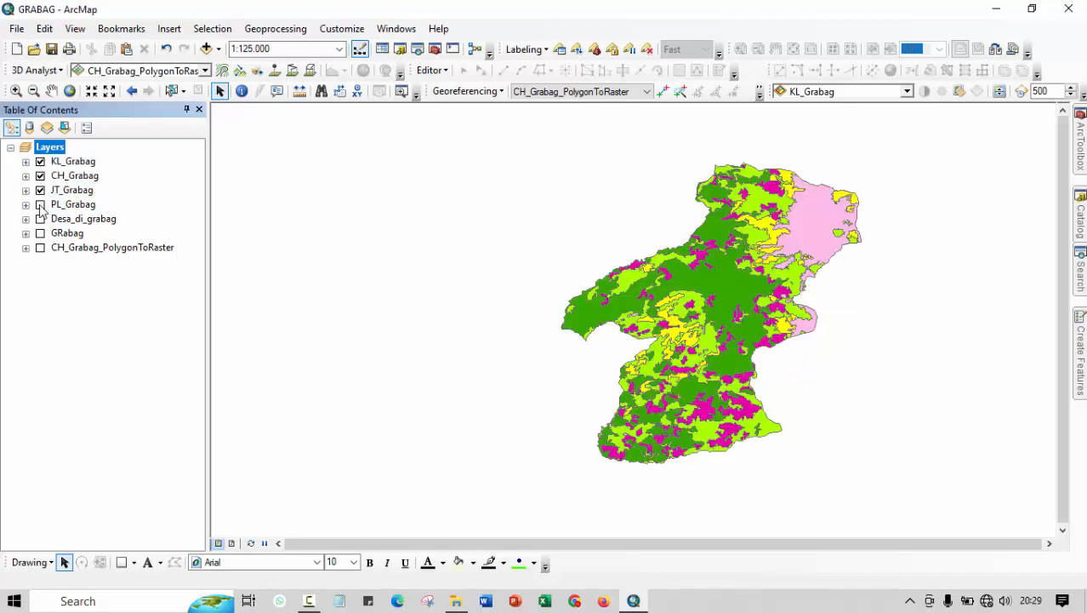
left_click(40, 205)
left_click(40, 218)
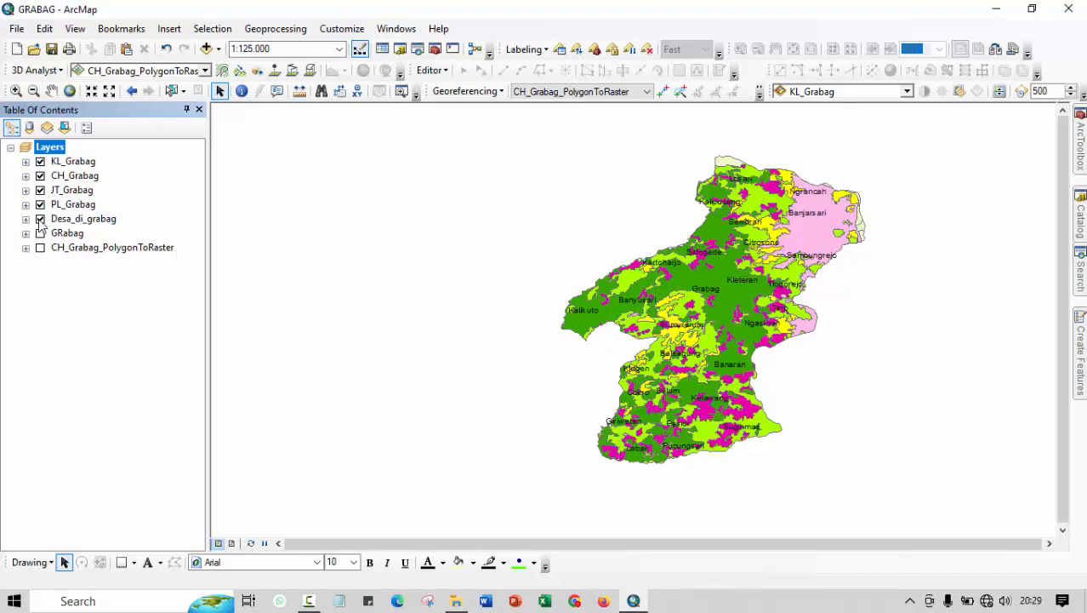
left_click(40, 219)
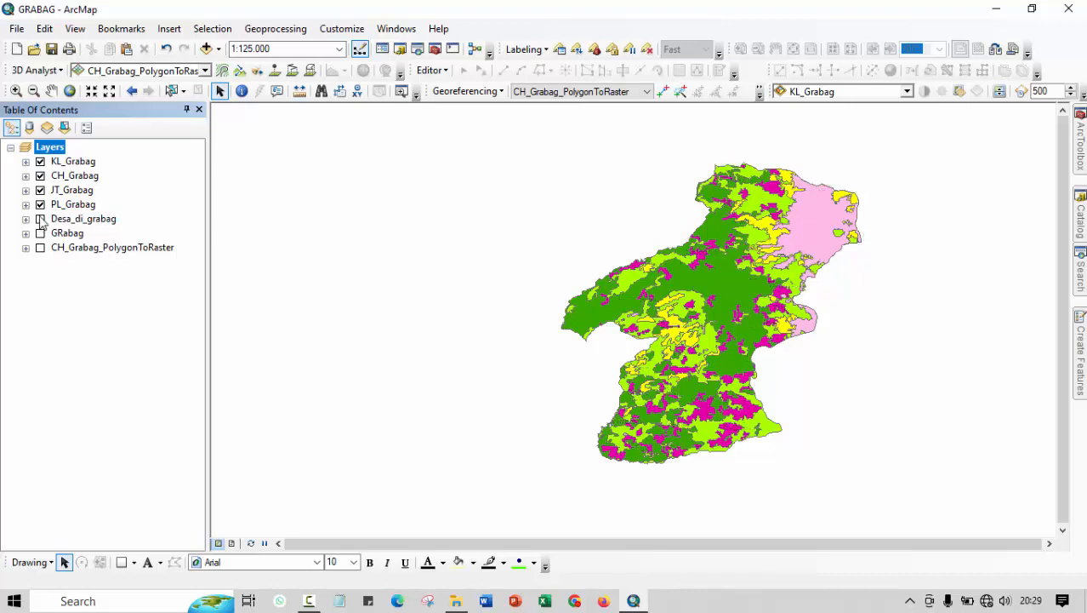
left_click(40, 205)
left_click(40, 191)
left_click(40, 176)
left_click(39, 162)
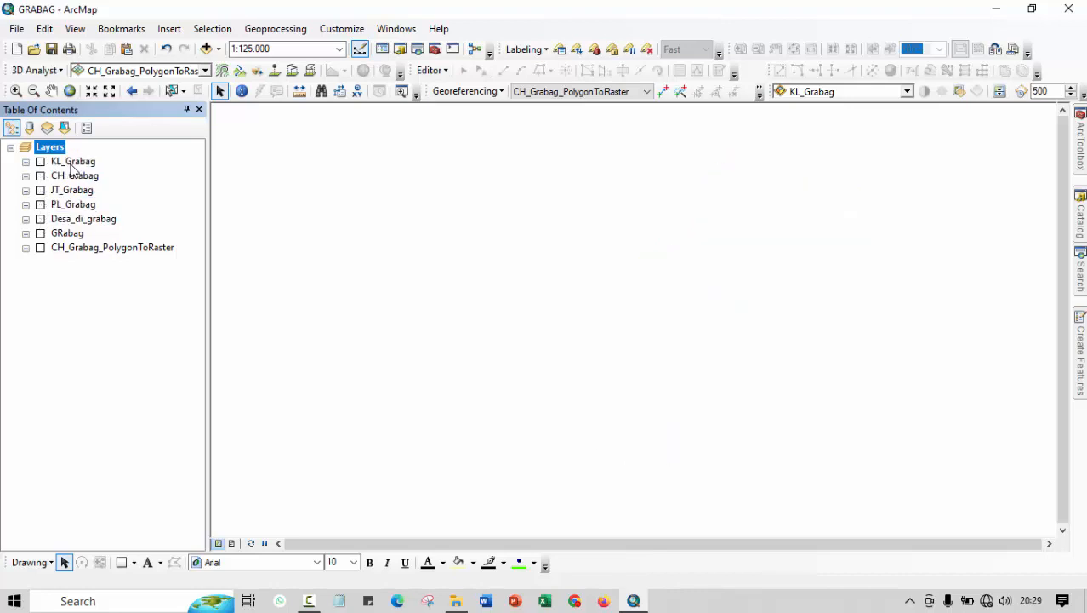
Make the KL_Grabag, CH_Grabag, JT_Grabag and PL_Grabag layers visible.
left_click(40, 162)
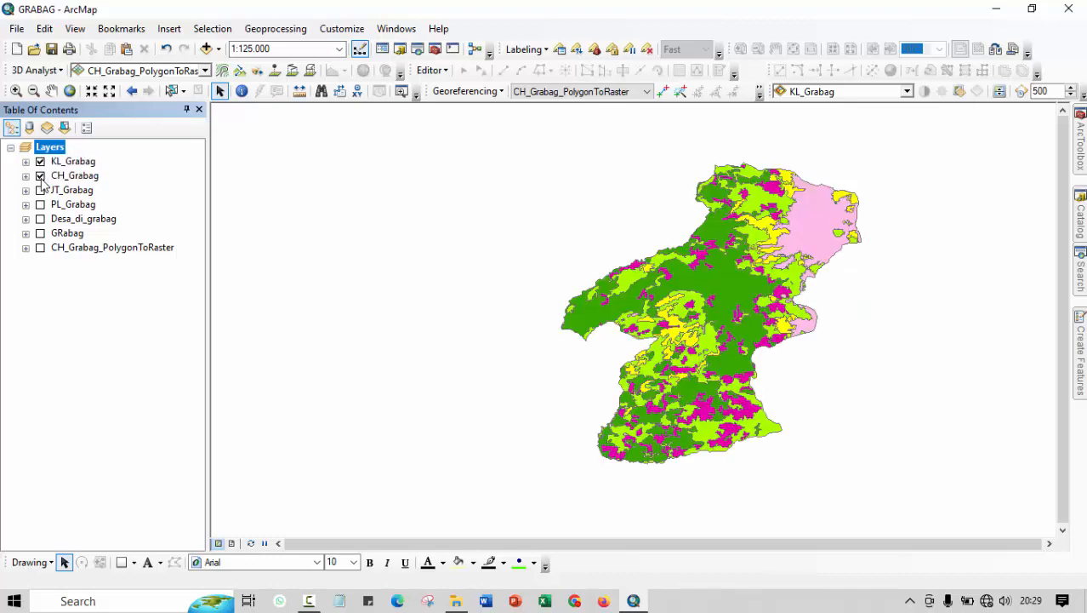
left_click(40, 190)
left_click(40, 205)
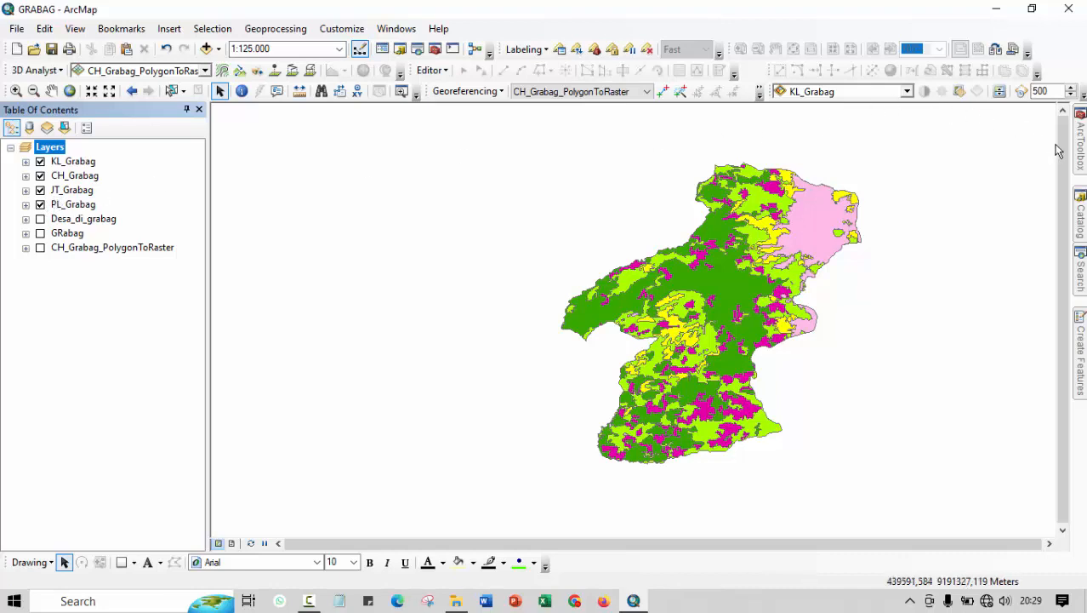
Open the Polygon to Raster tool from the To Raster toolset of the Conversion Tools.
left_click(1081, 157)
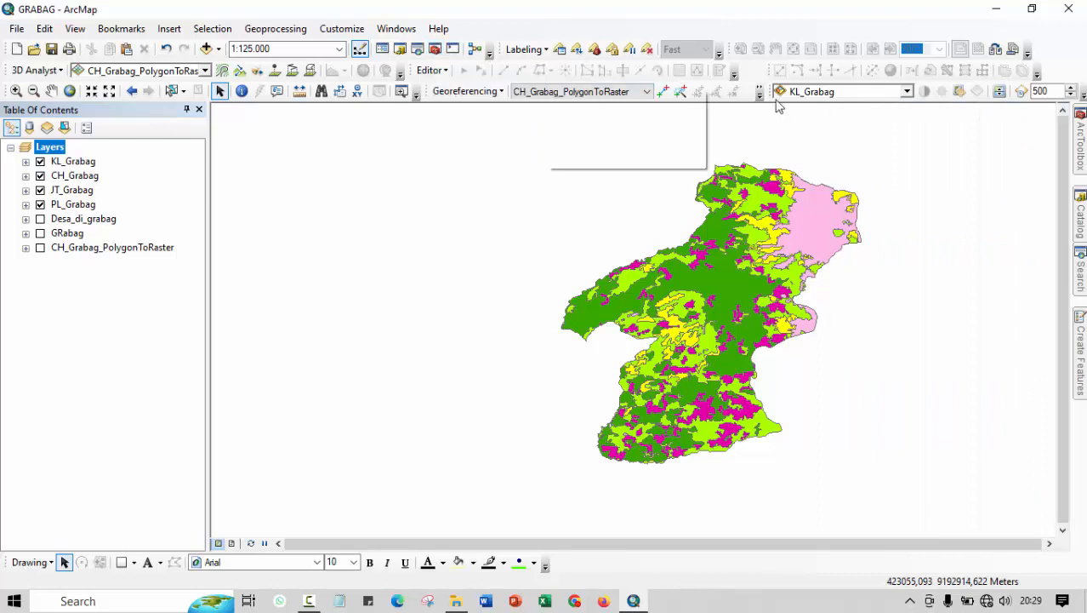
mouse_move(1083, 144)
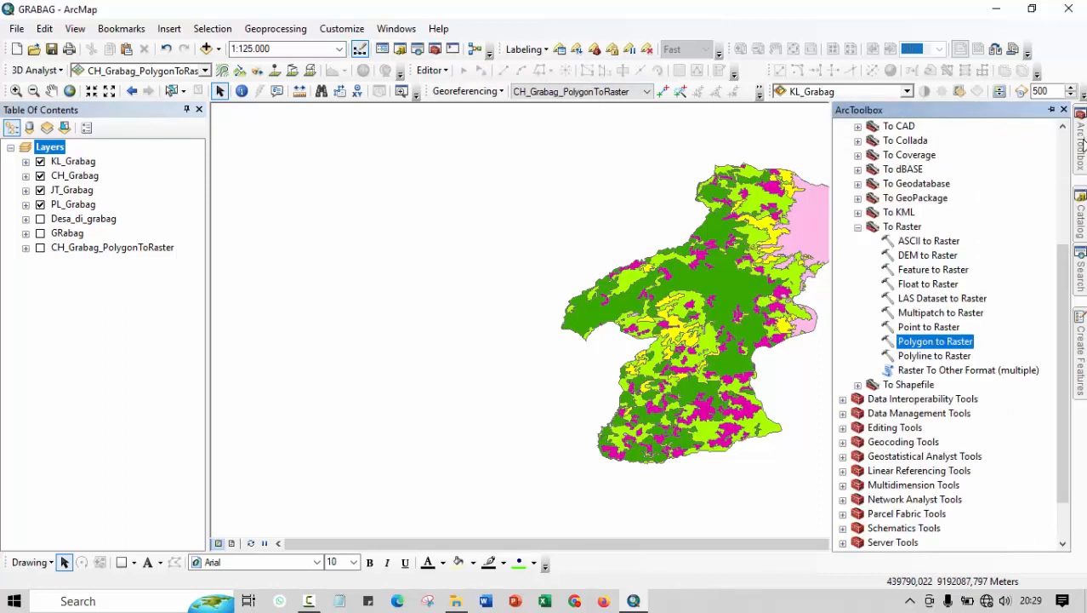
left_click_drag(1064, 262, 1058, 123)
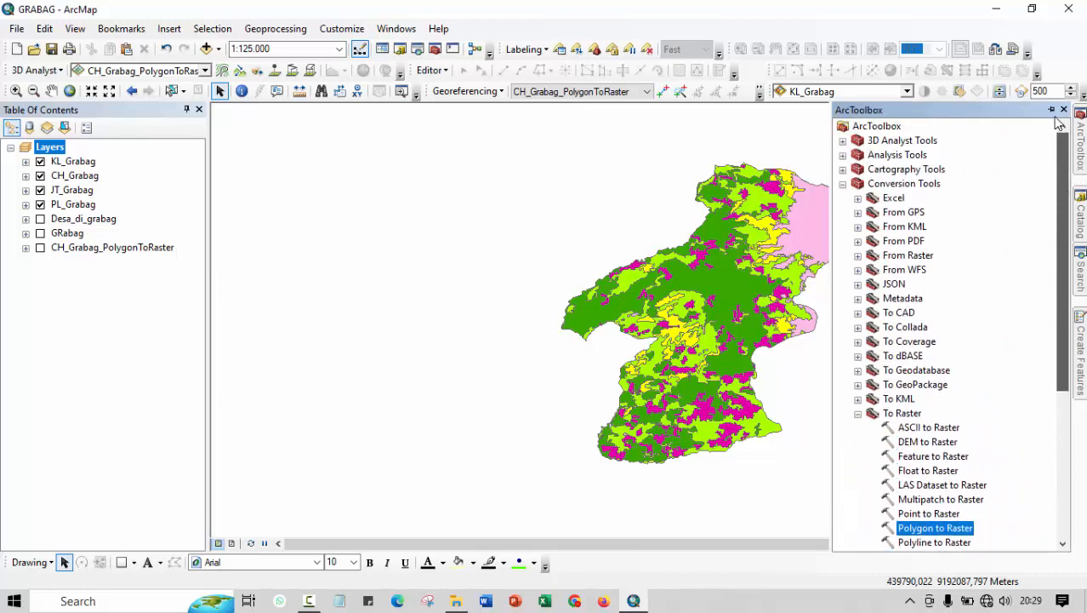
left_click(843, 184)
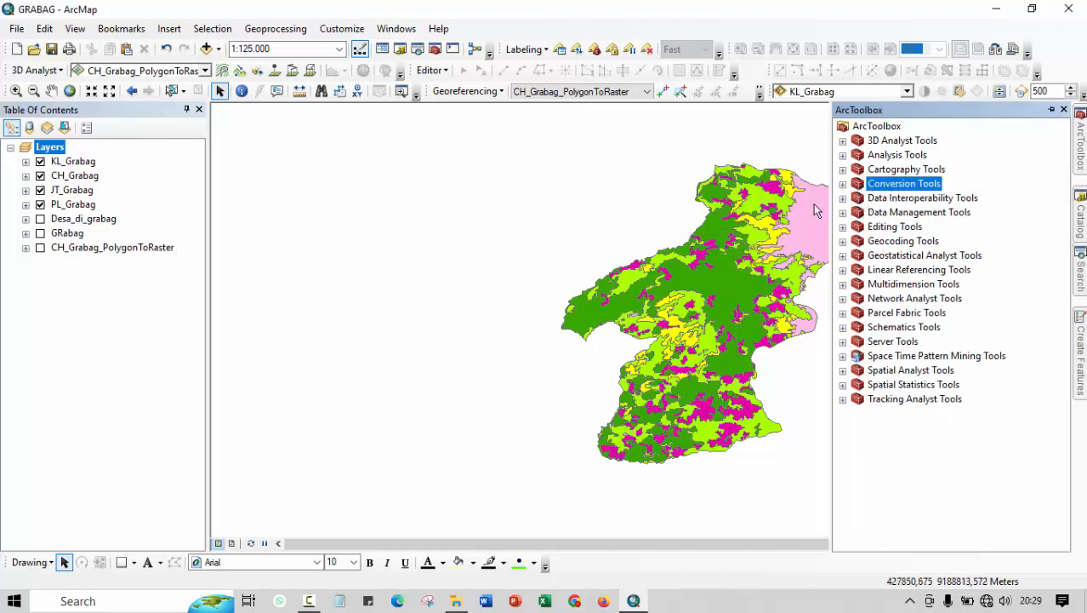
left_click(843, 184)
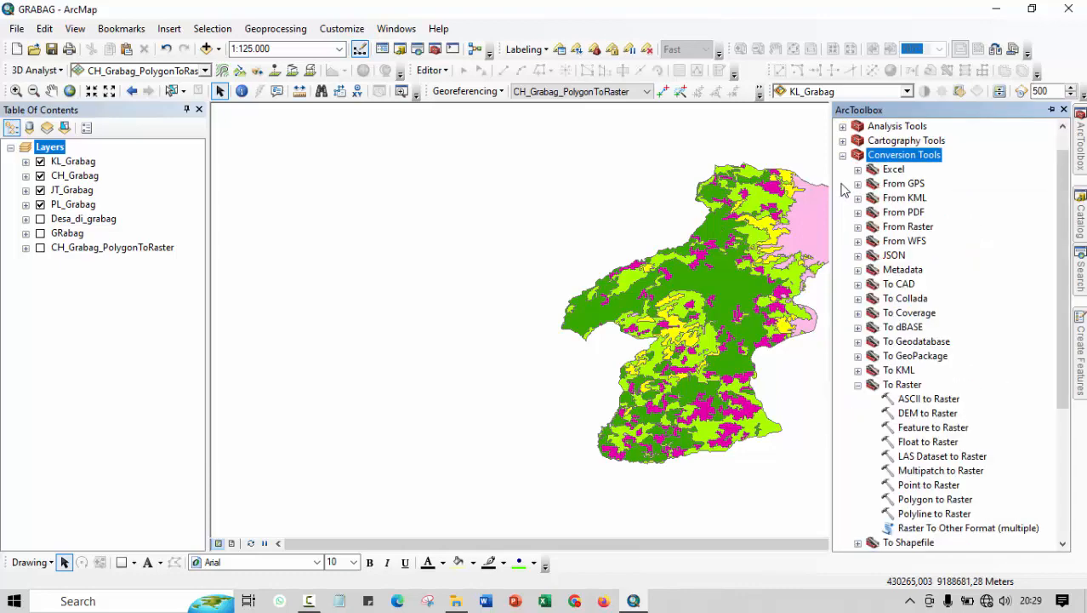
left_click(858, 385)
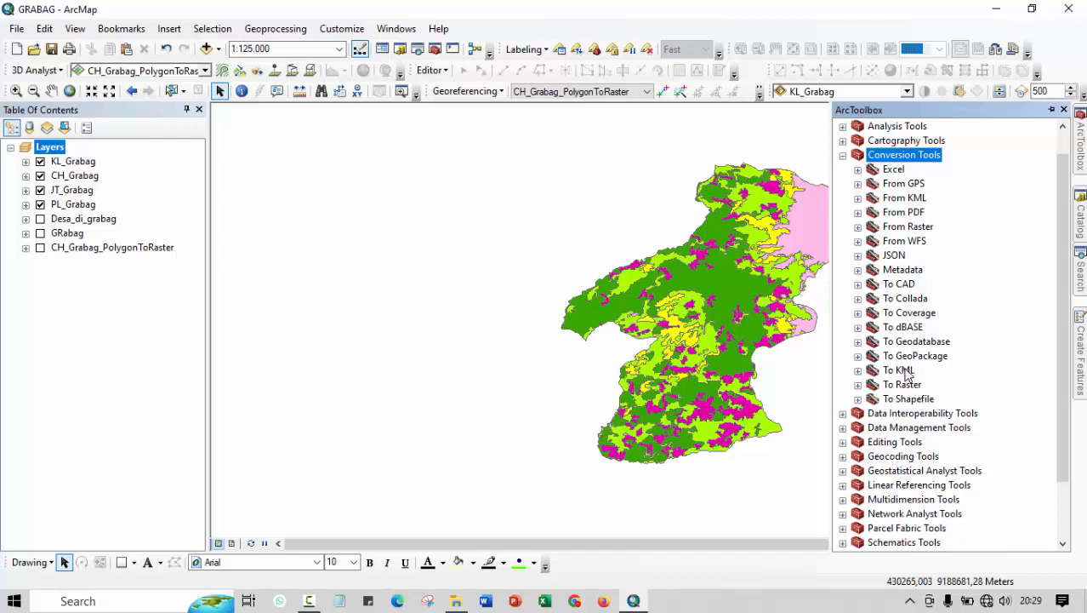
left_click(857, 385)
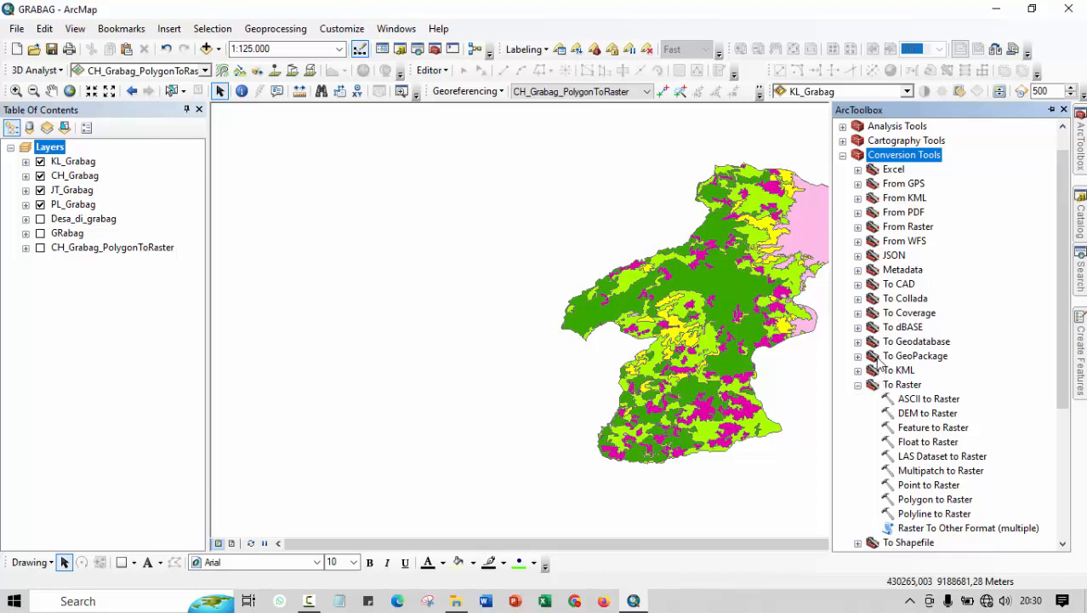
scroll(944, 383, "down", 2)
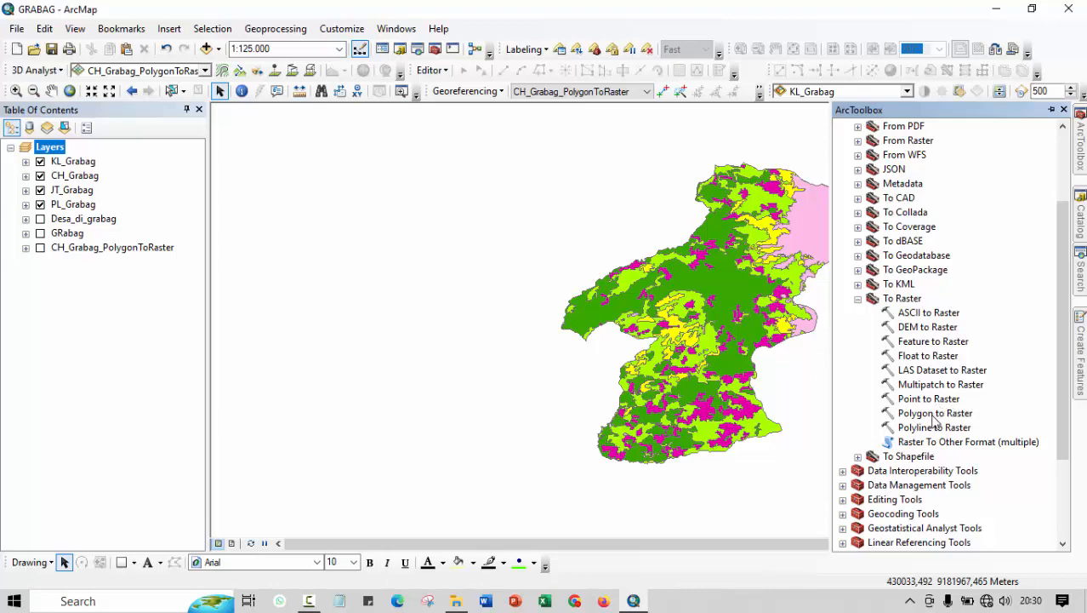
double_click(934, 415)
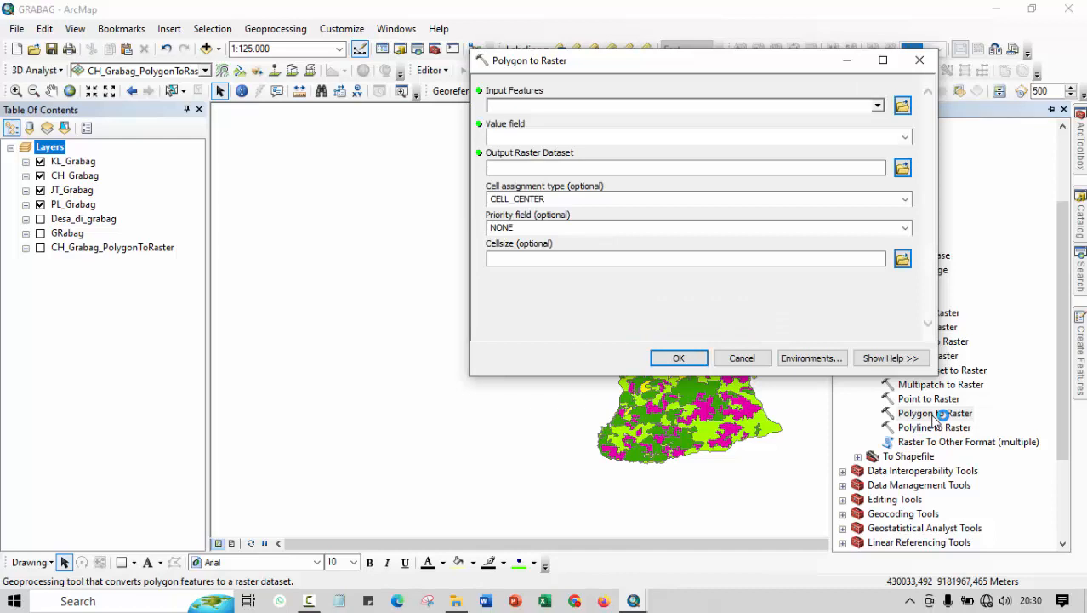
Choose KL_Grabag as the input features and REKLAS as the value field for the raster conversion.
left_click(878, 106)
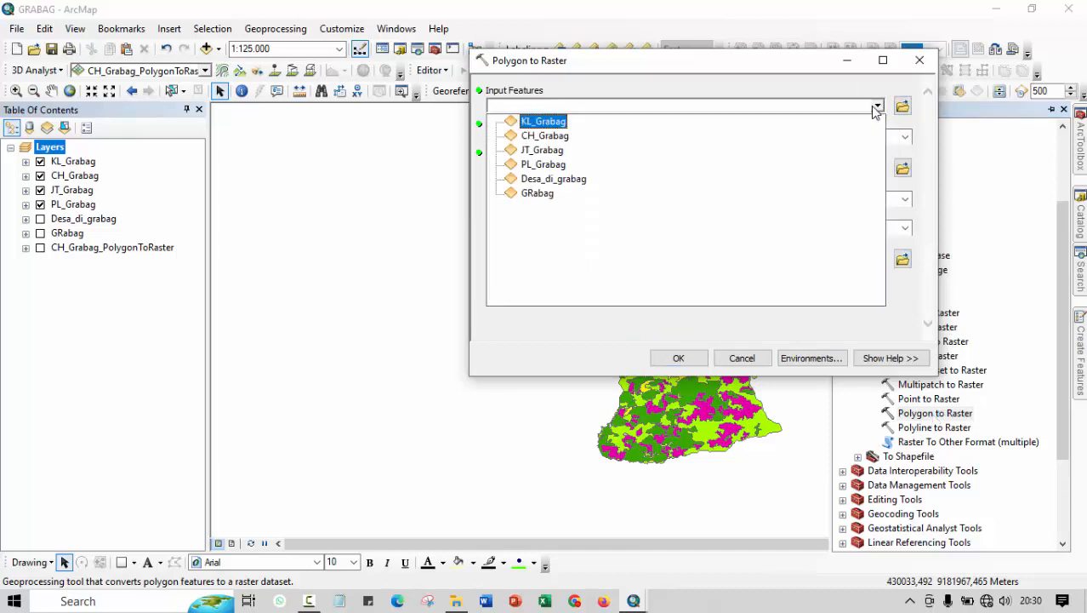
left_click(548, 124)
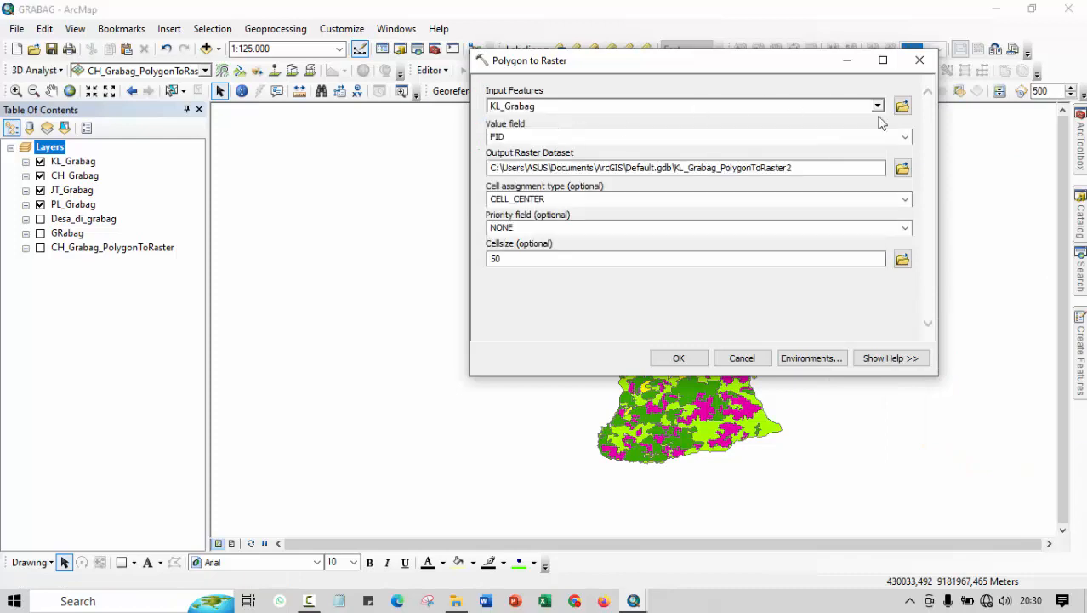
left_click(904, 136)
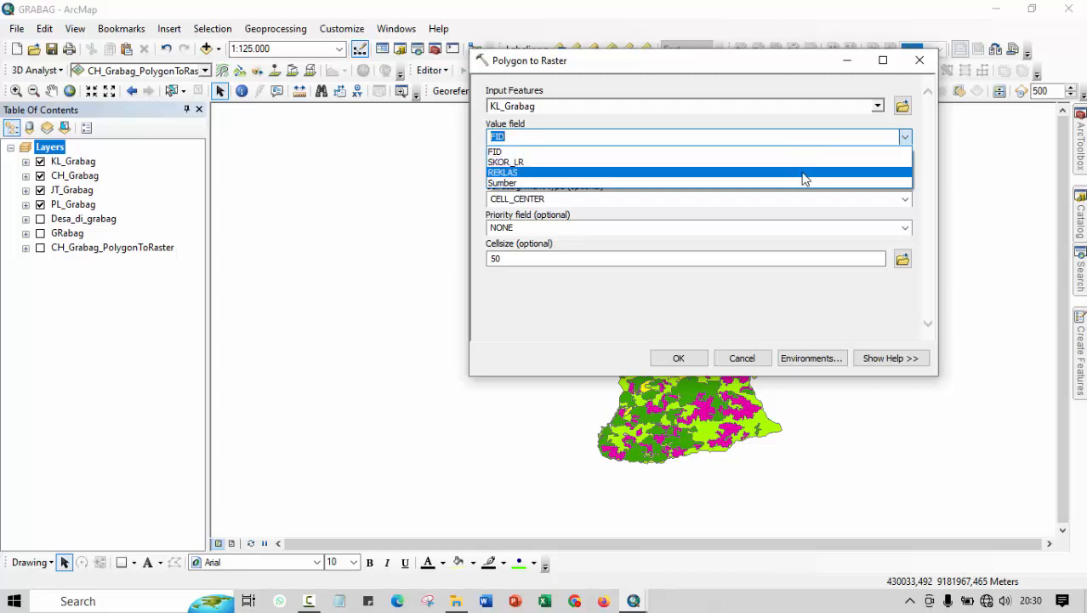
left_click(805, 173)
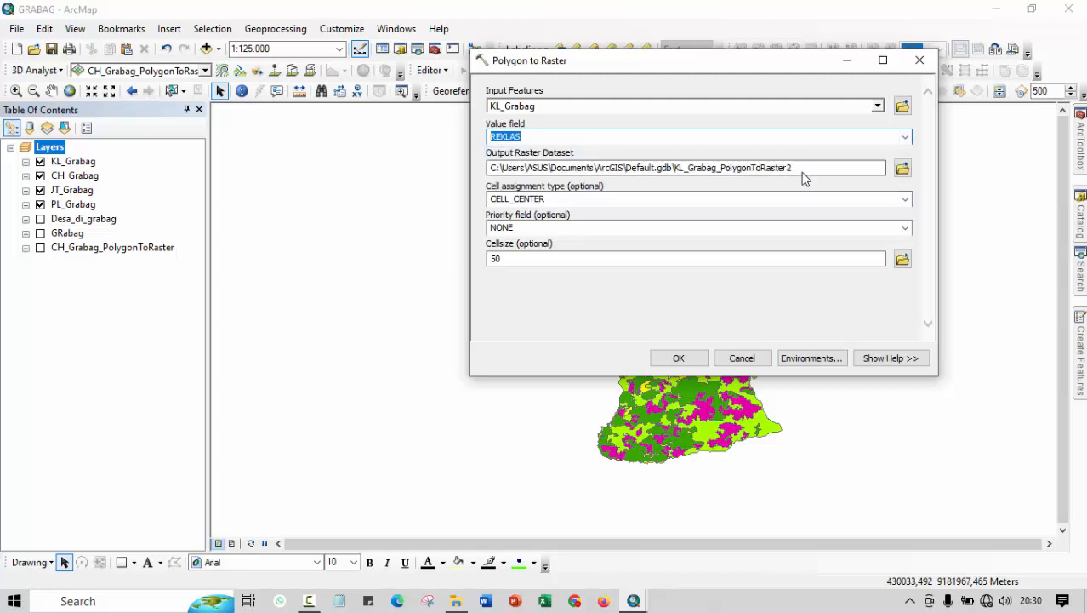
Keep the default output dataset, set the cell size to 30 and run the KL_Grabag conversion.
left_click(903, 169)
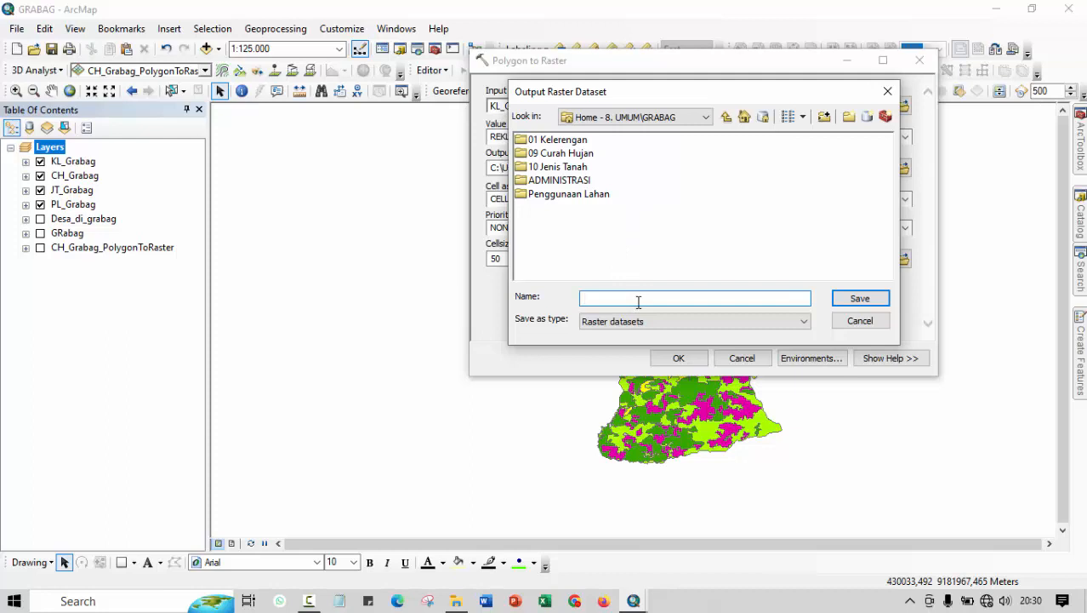
left_click(887, 91)
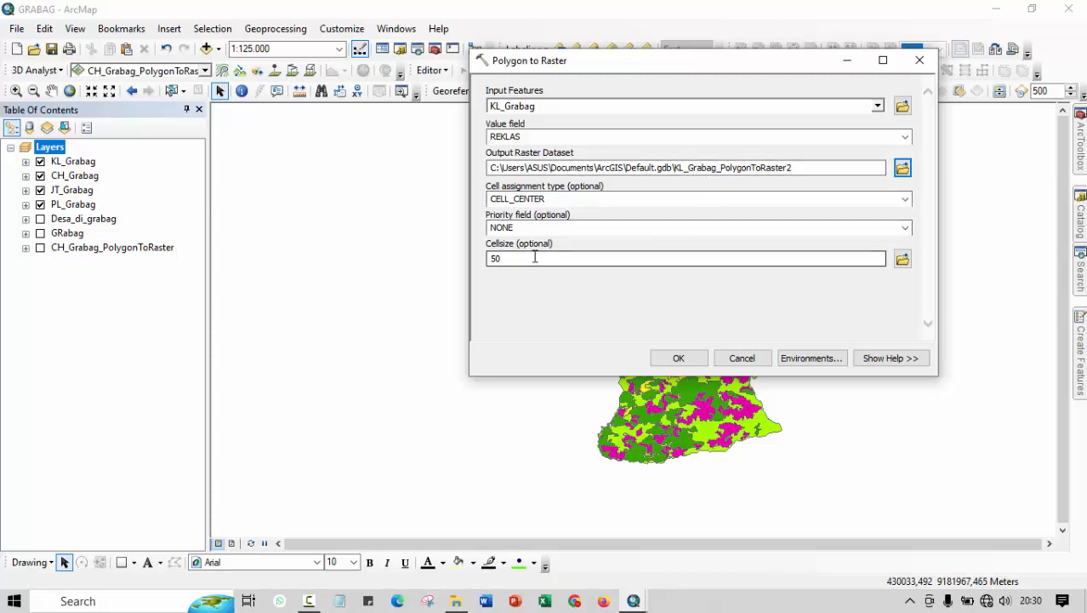
left_click_drag(502, 259, 482, 258)
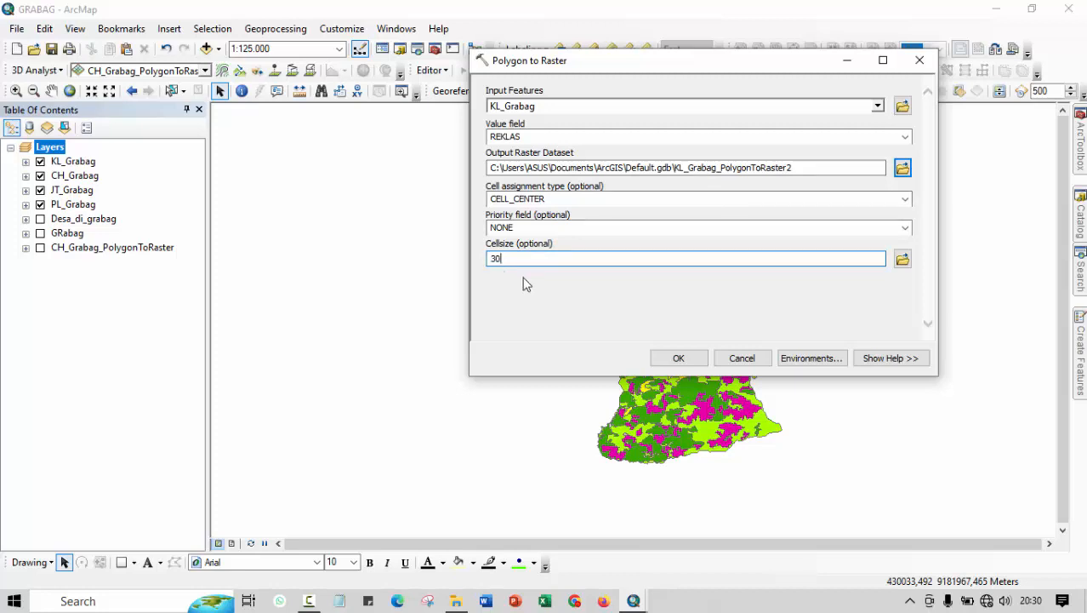
type("30")
left_click(679, 358)
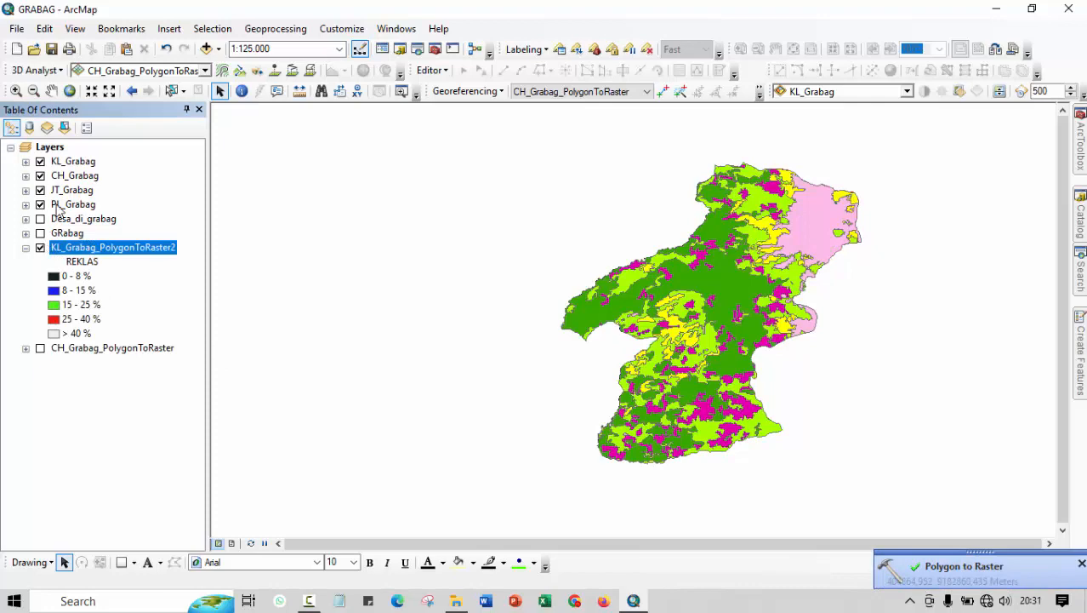
Hide the KL_Grabag, CH_Grabag, JT_Grabag and PL_Grabag polygon layers to view the converted slope raster.
left_click(40, 162)
left_click(40, 176)
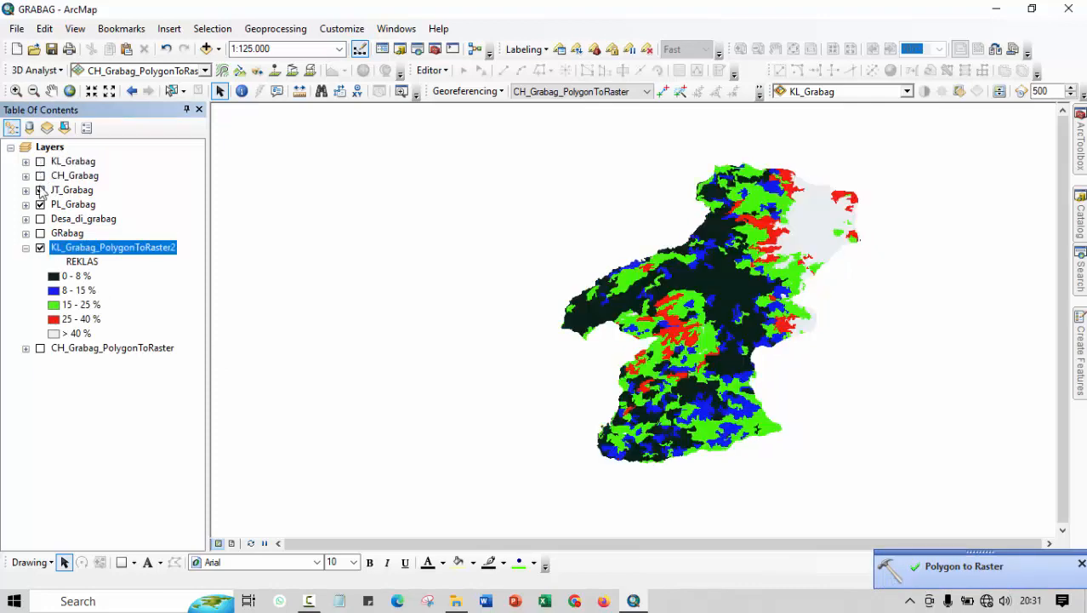
left_click(40, 191)
left_click(40, 205)
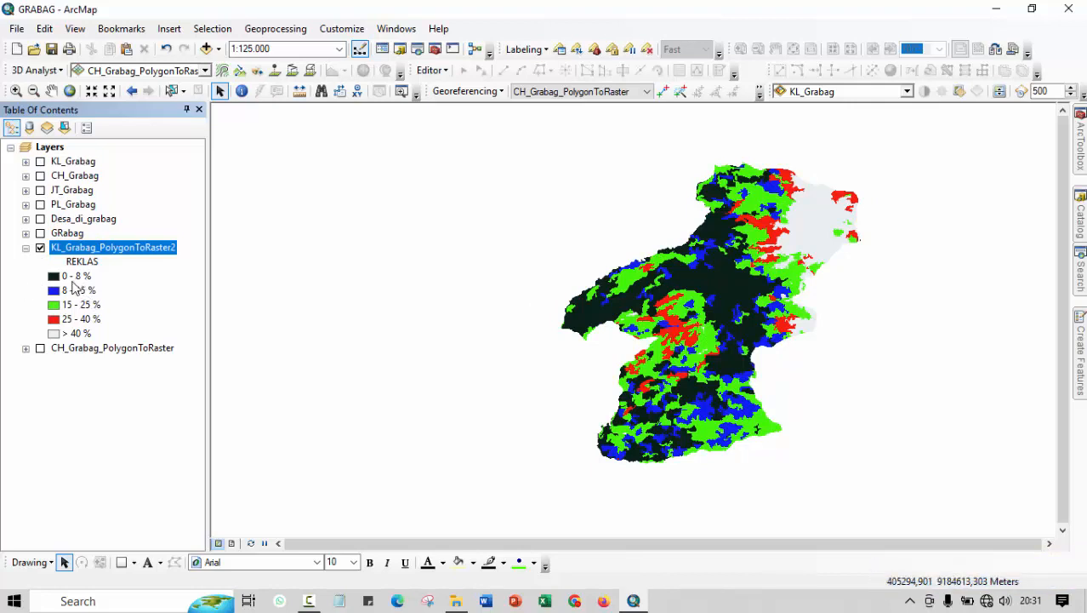
Hide the KL_Grabag_PolygonToRaster2 layer and collapse its legend.
left_click(40, 248)
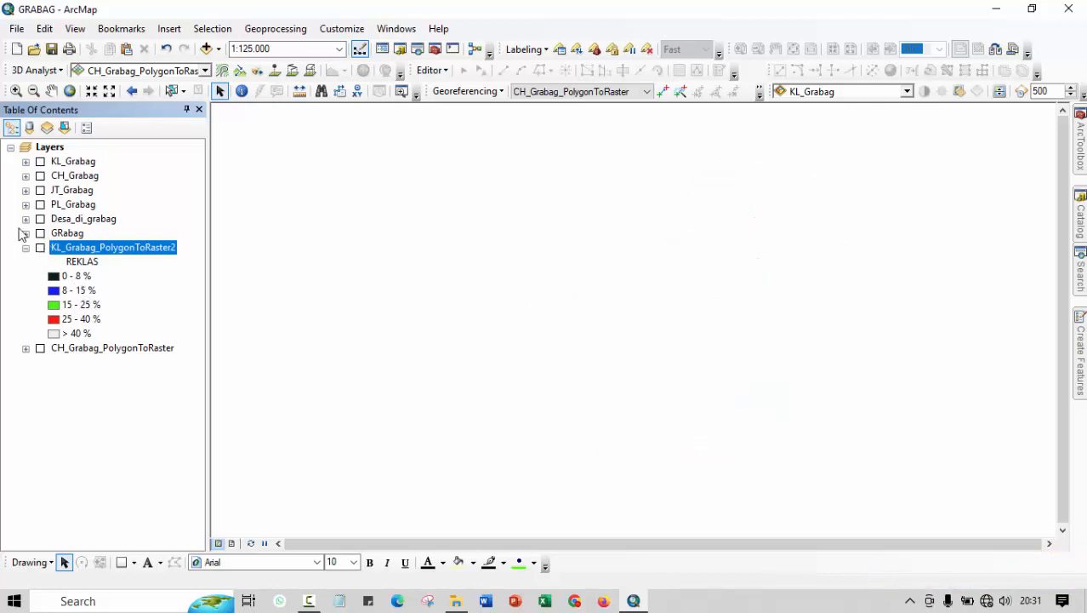
left_click(25, 248)
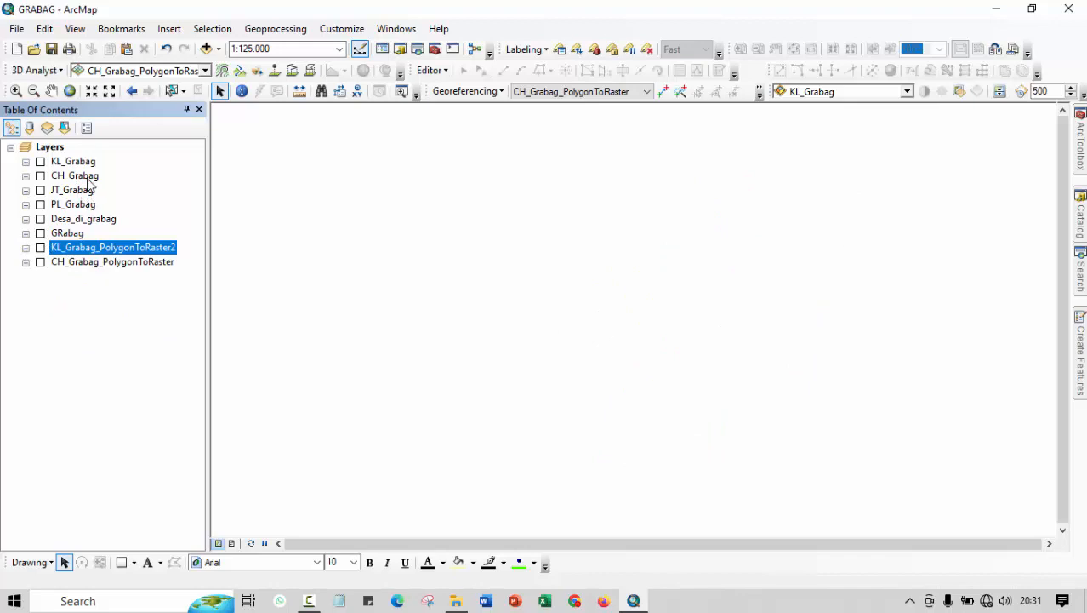
Show the JT_Grabag layer and set up a Polygon to Raster conversion of it with TANAH as the value field.
left_click(40, 190)
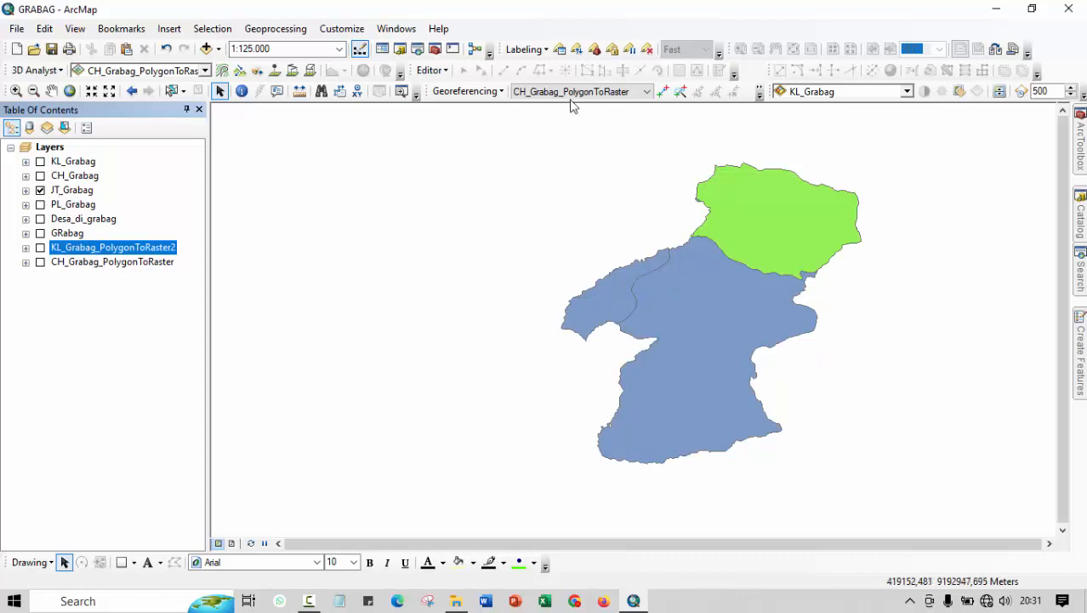
mouse_move(1080, 144)
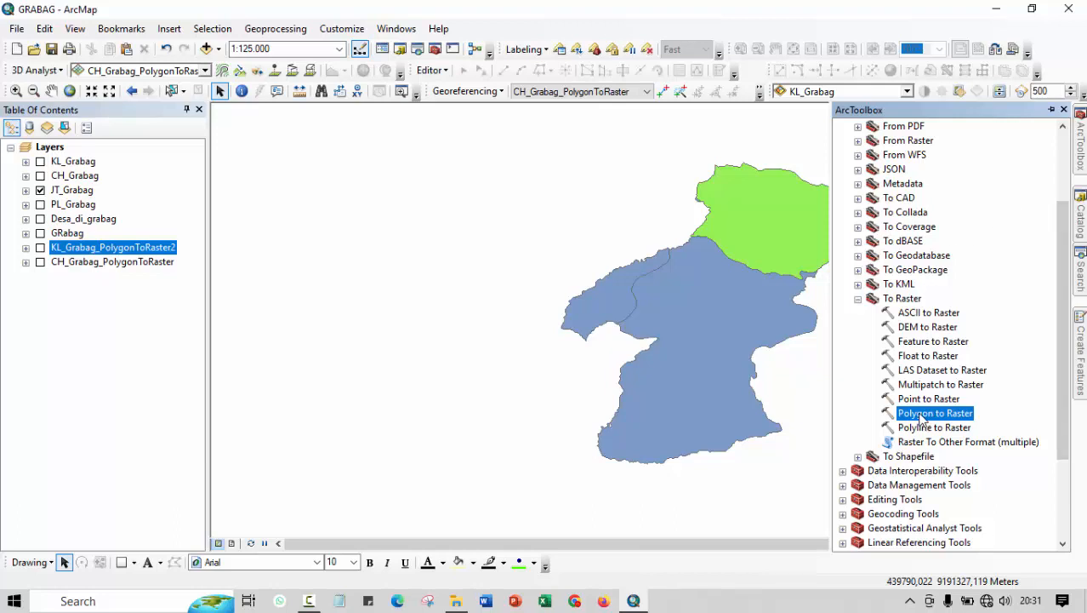
double_click(921, 415)
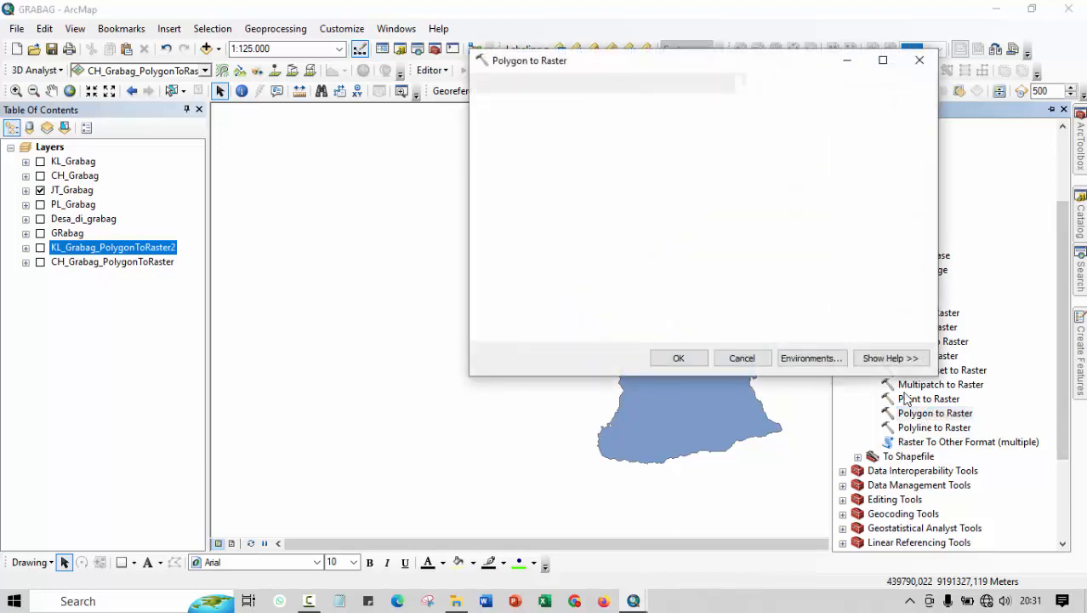
left_click(879, 107)
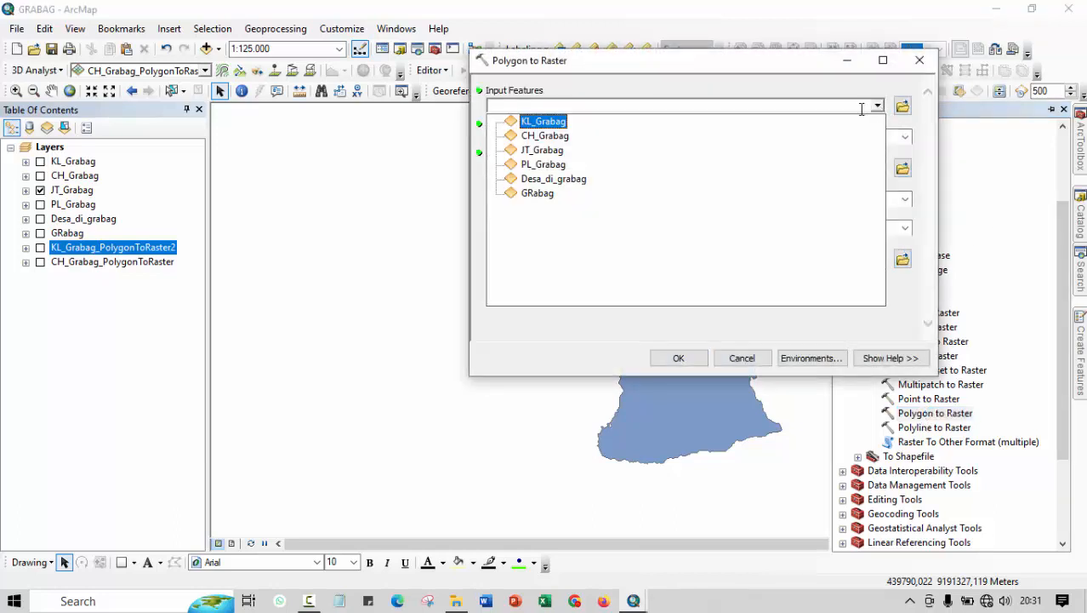
left_click(544, 150)
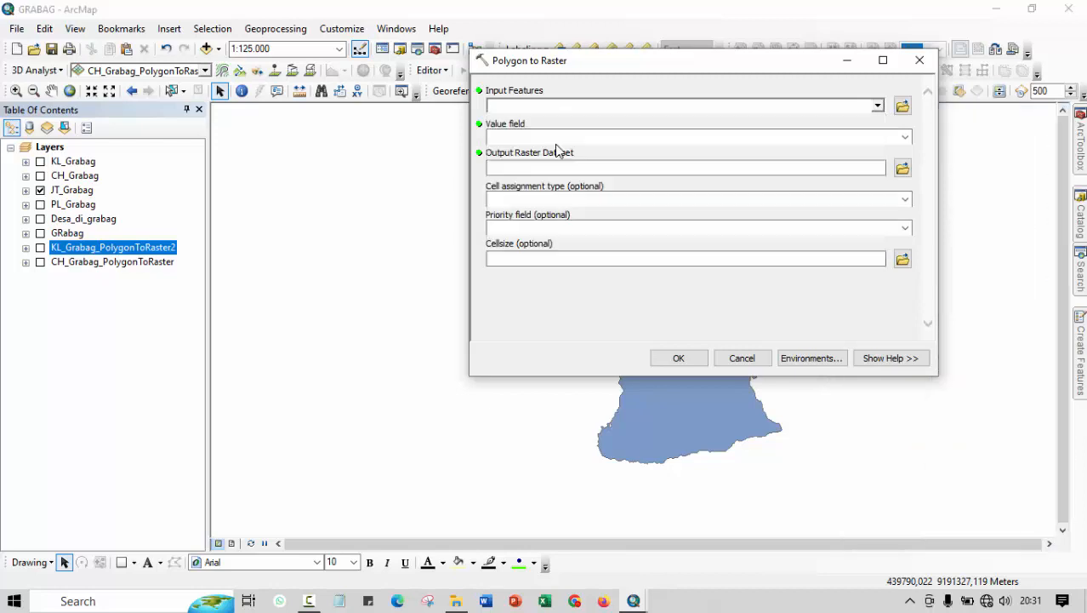
left_click(660, 138)
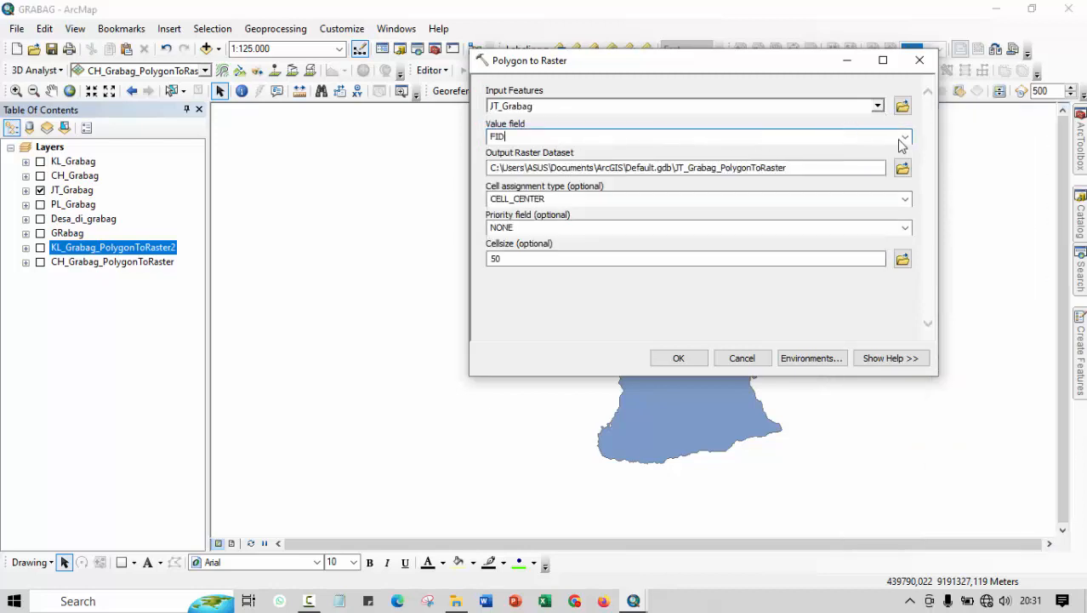
left_click(904, 139)
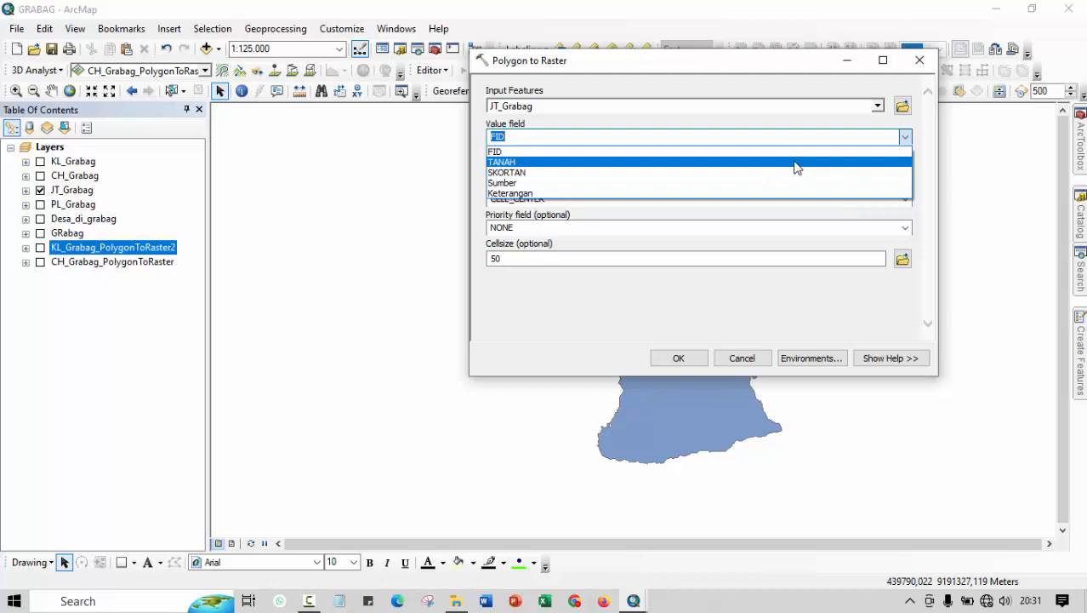
left_click(794, 161)
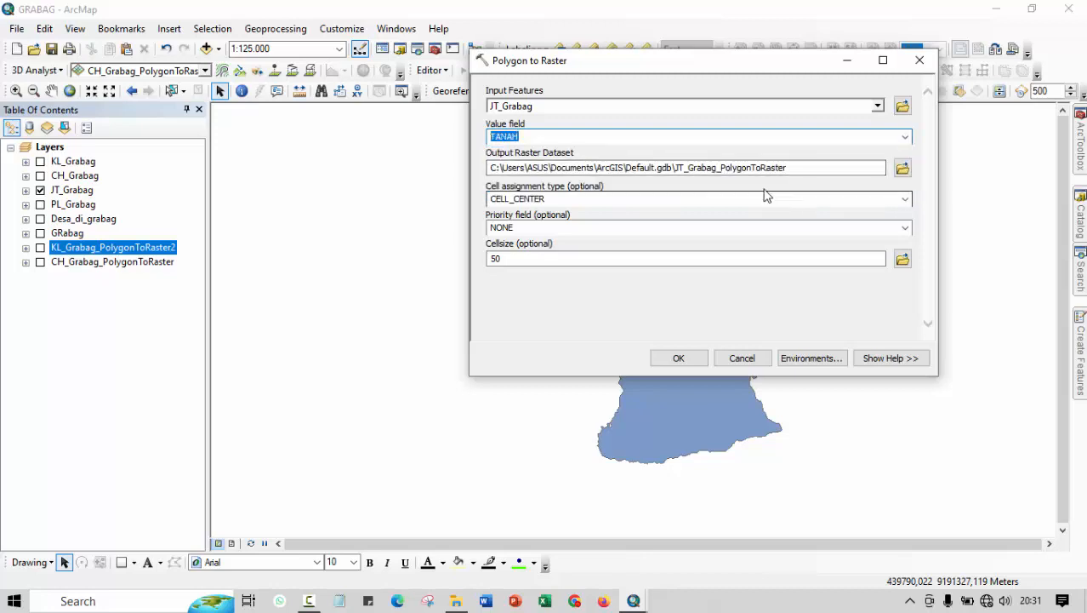
Set the cell size to 30 and run the JT_Grabag conversion with the default output dataset.
double_click(491, 259)
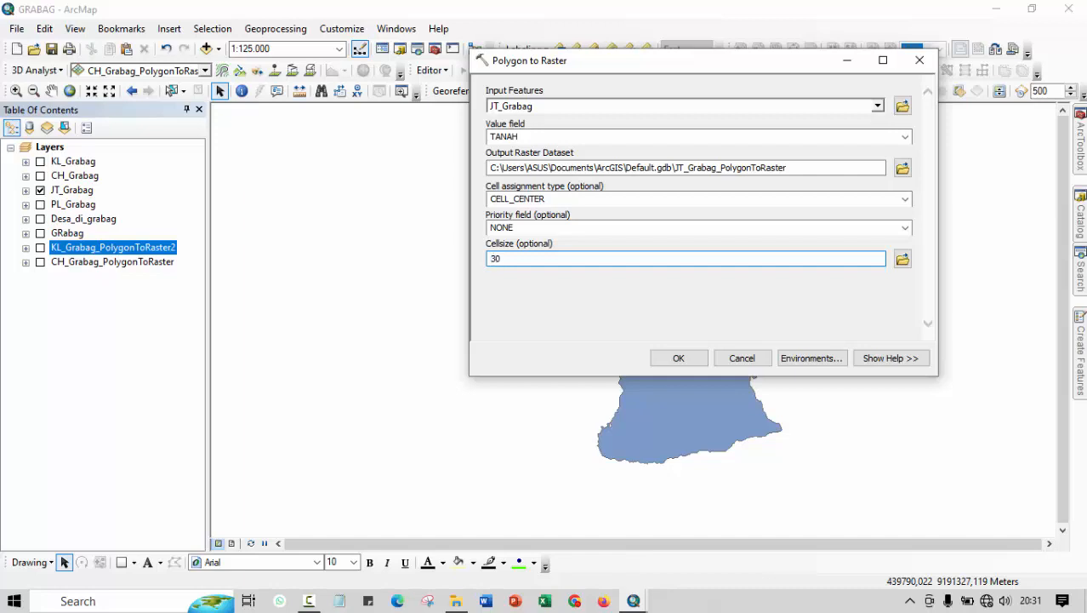
type("30")
left_click(677, 358)
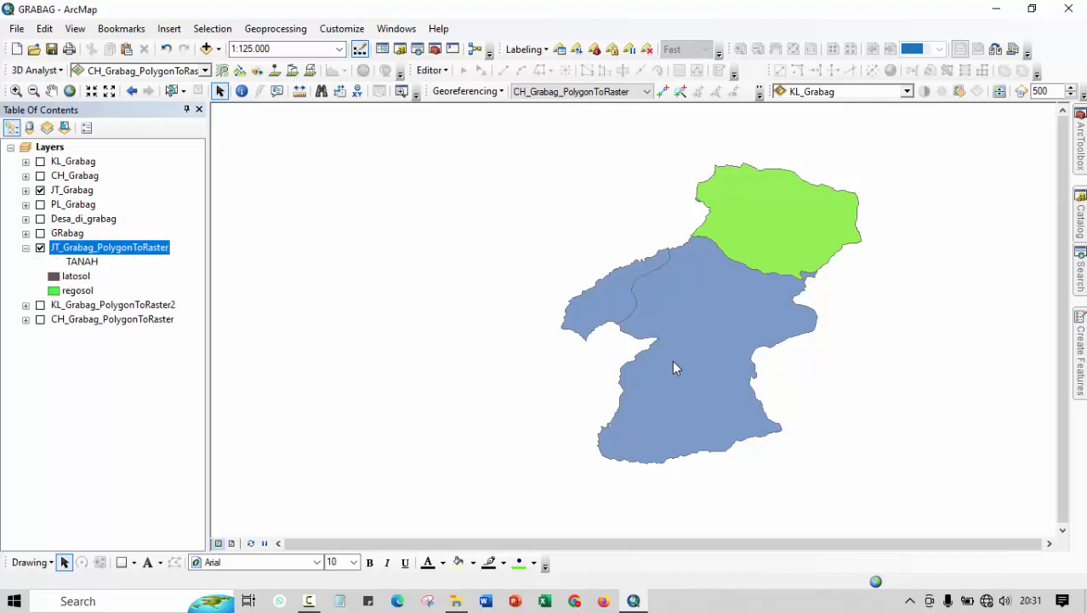
Hide the JT_Grabag raster and collapse its legend, and display the PL_Grabag polygon layer instead of JT_Grabag.
left_click(40, 247)
left_click(26, 248)
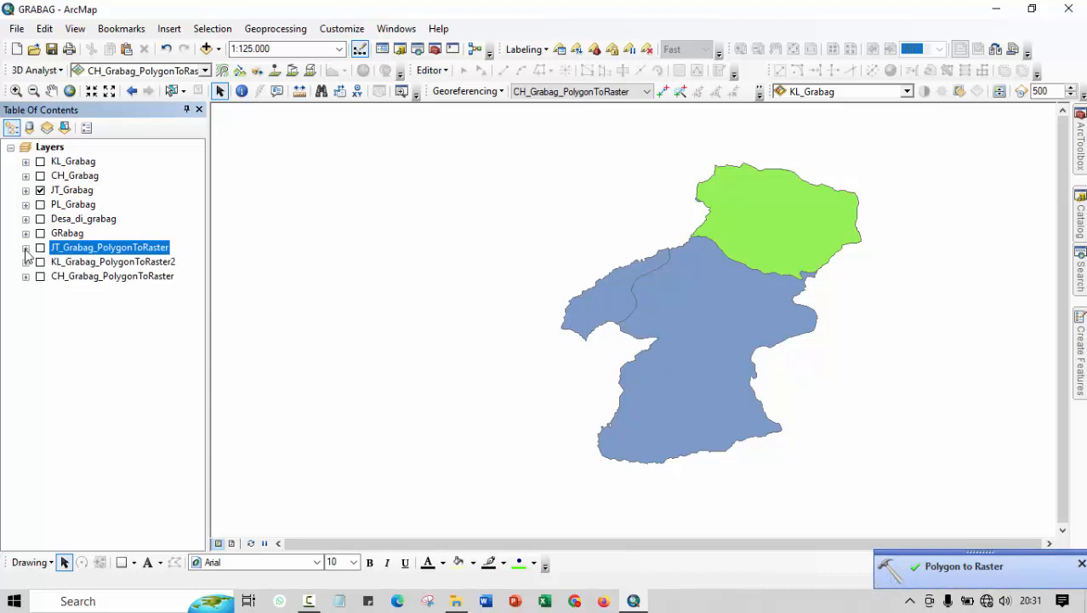
left_click(40, 189)
left_click(40, 204)
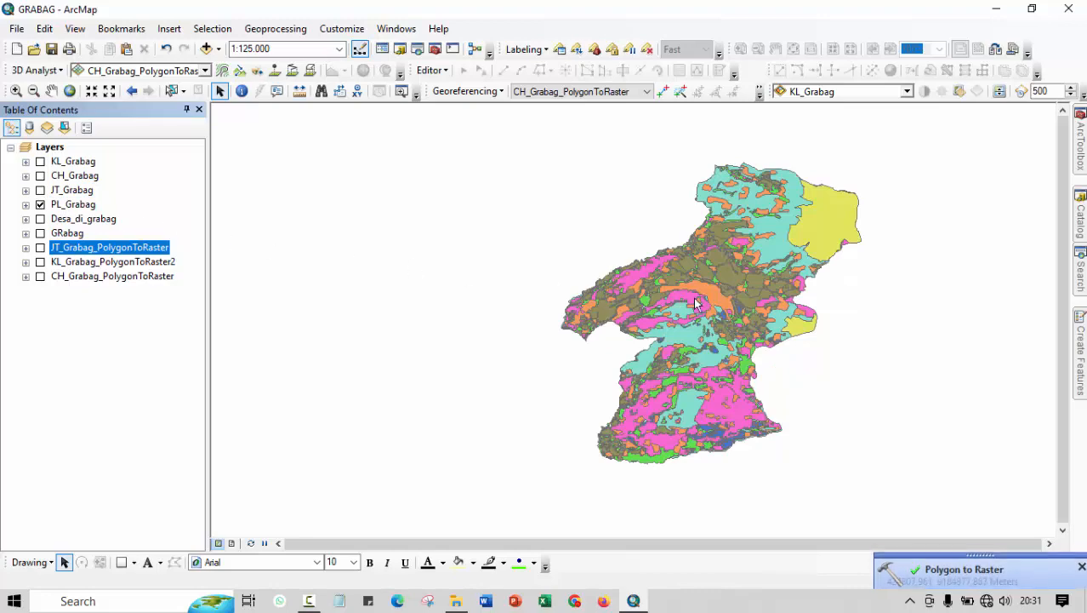
Convert PL_Grabag with Polygon to Raster, using Konversi as the value field and a cell size of 30.
mouse_move(1070, 187)
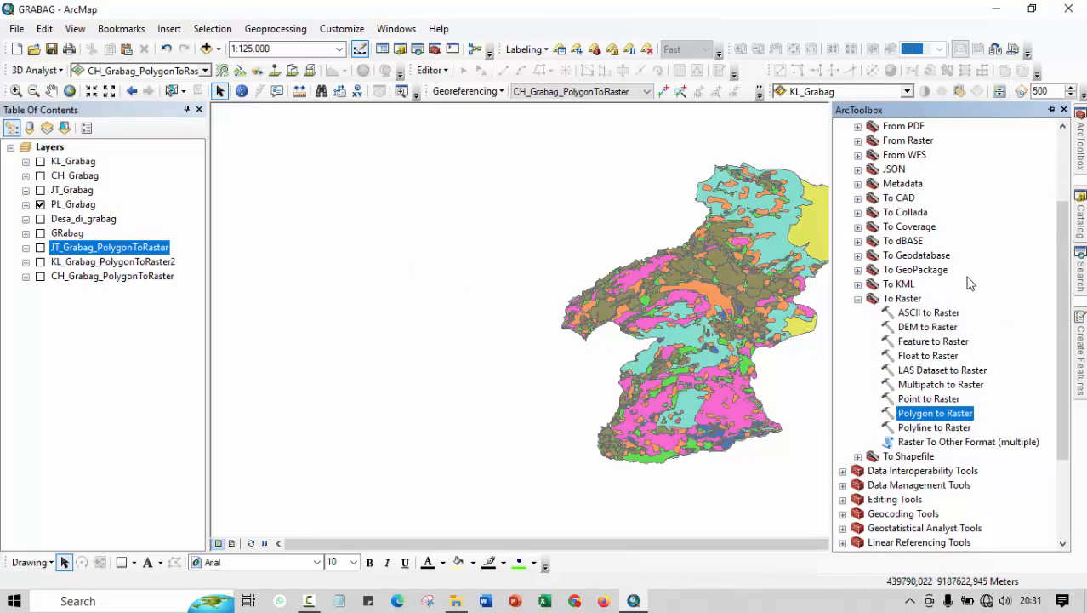
double_click(918, 415)
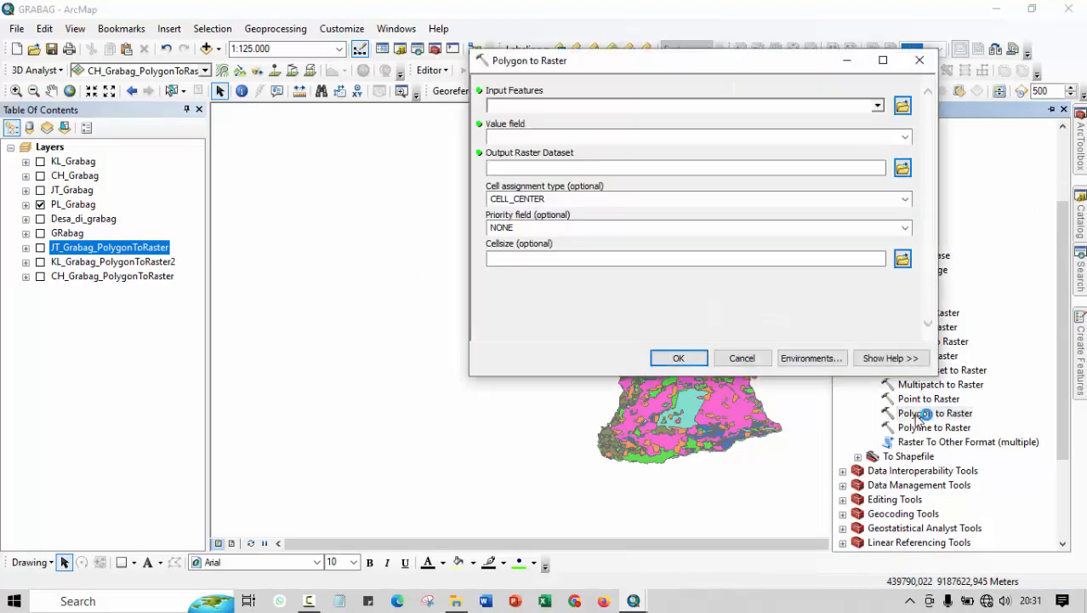
left_click(877, 107)
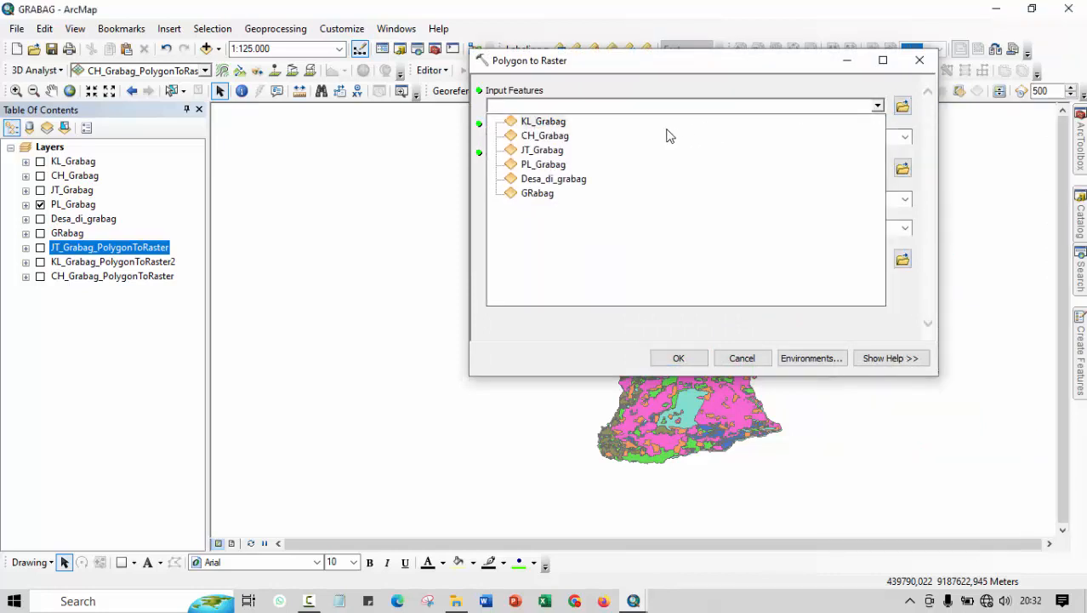
left_click(551, 165)
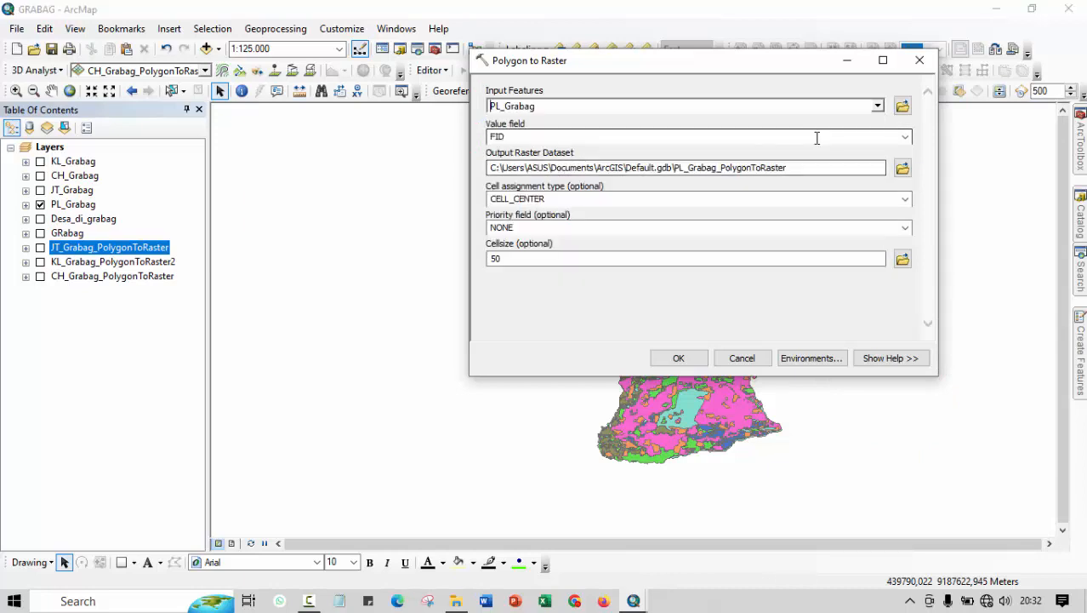
left_click(904, 138)
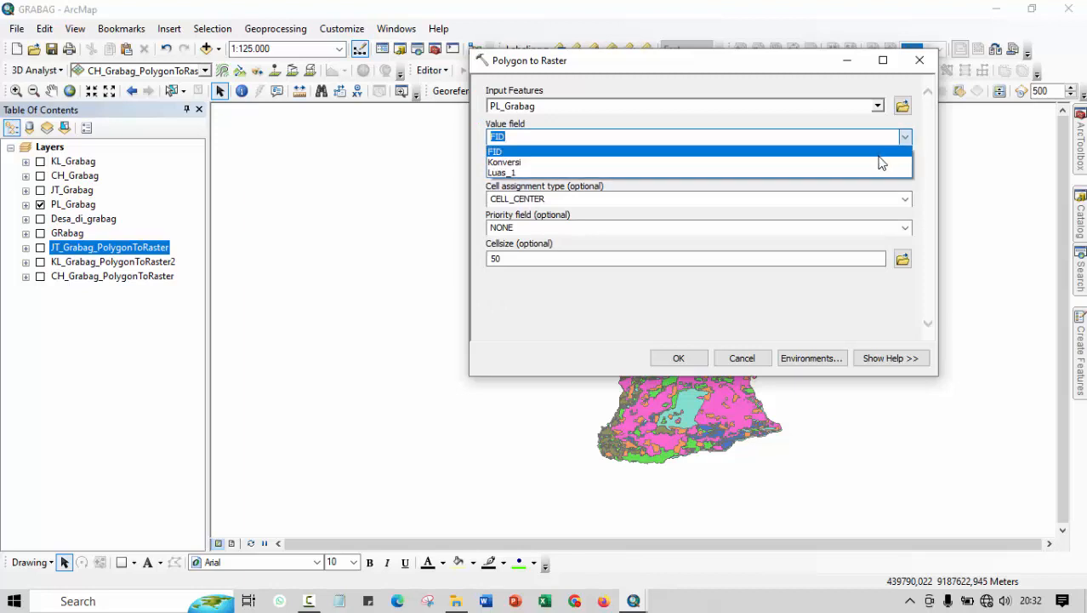
left_click(878, 163)
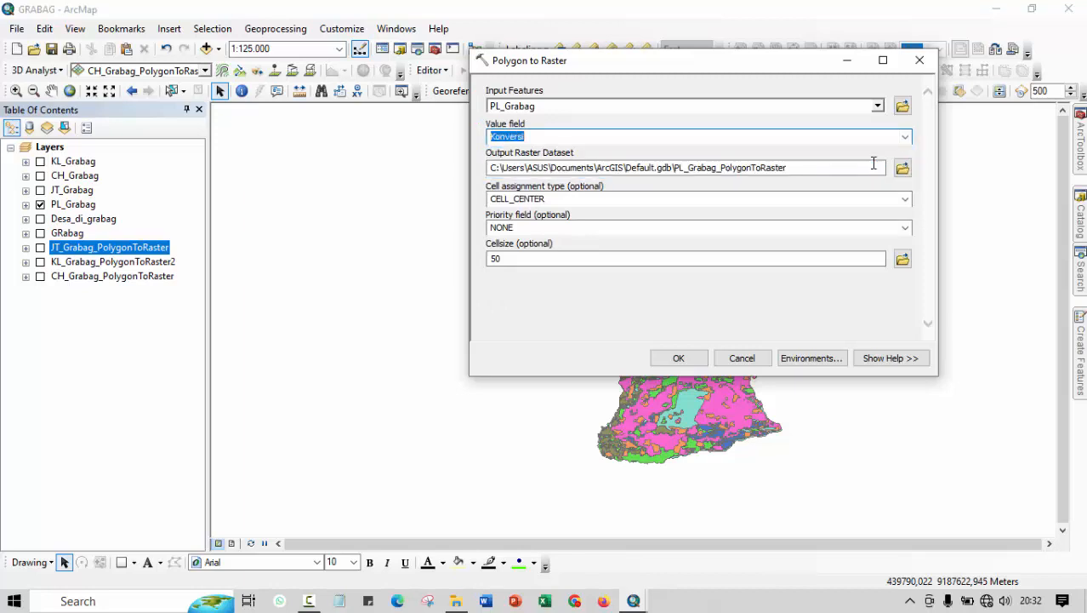
double_click(496, 258)
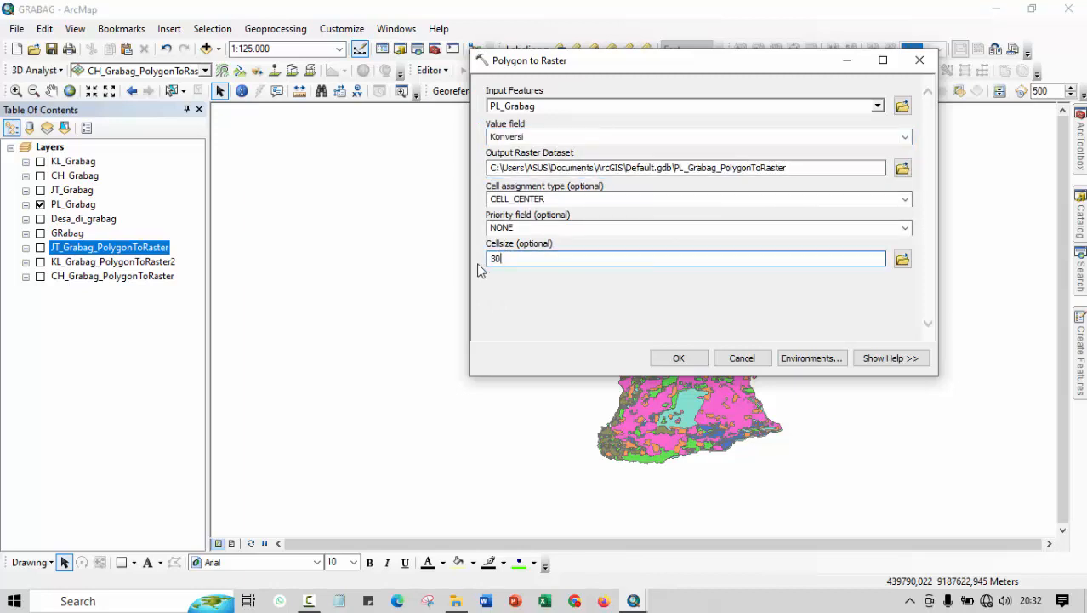
left_click(679, 358)
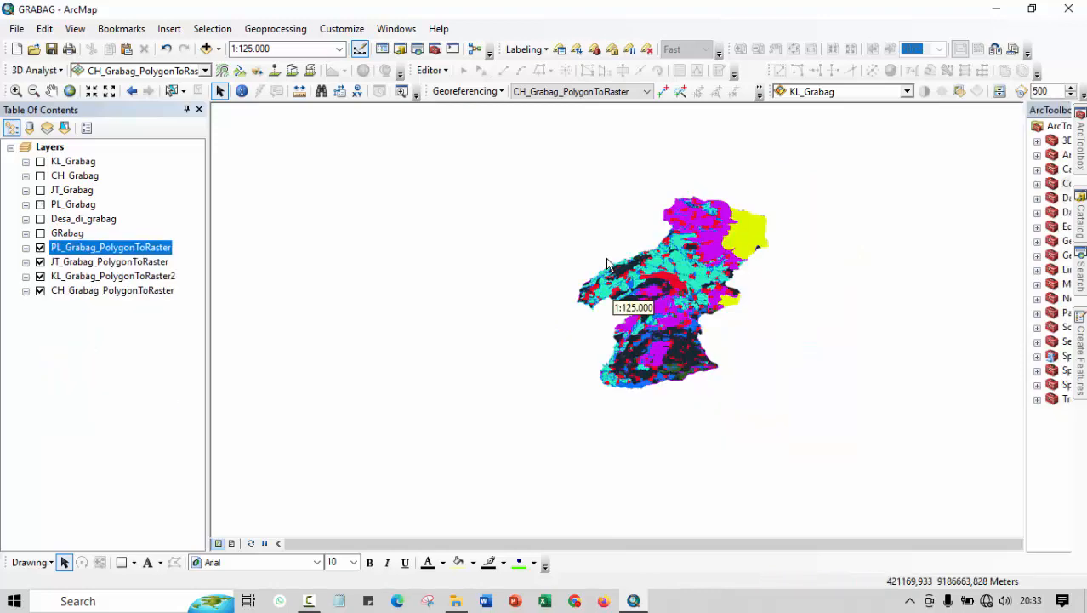
Inspect the four converted rasters (PL, JT, KL and CH) by hiding them one after another, and show them all again.
scroll(605, 259, "down", 1)
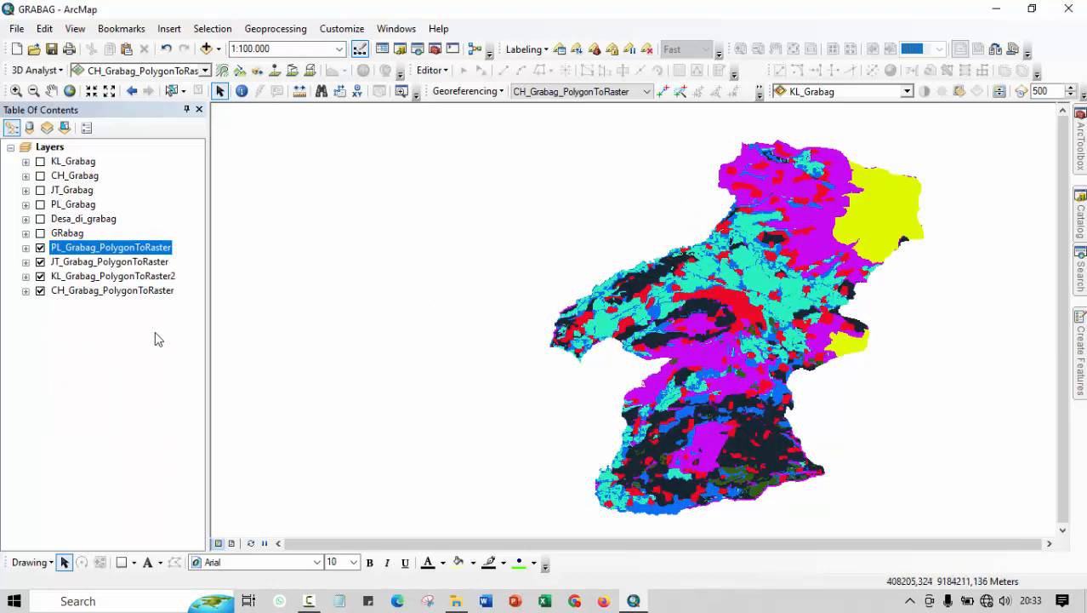
left_click(40, 247)
left_click(41, 262)
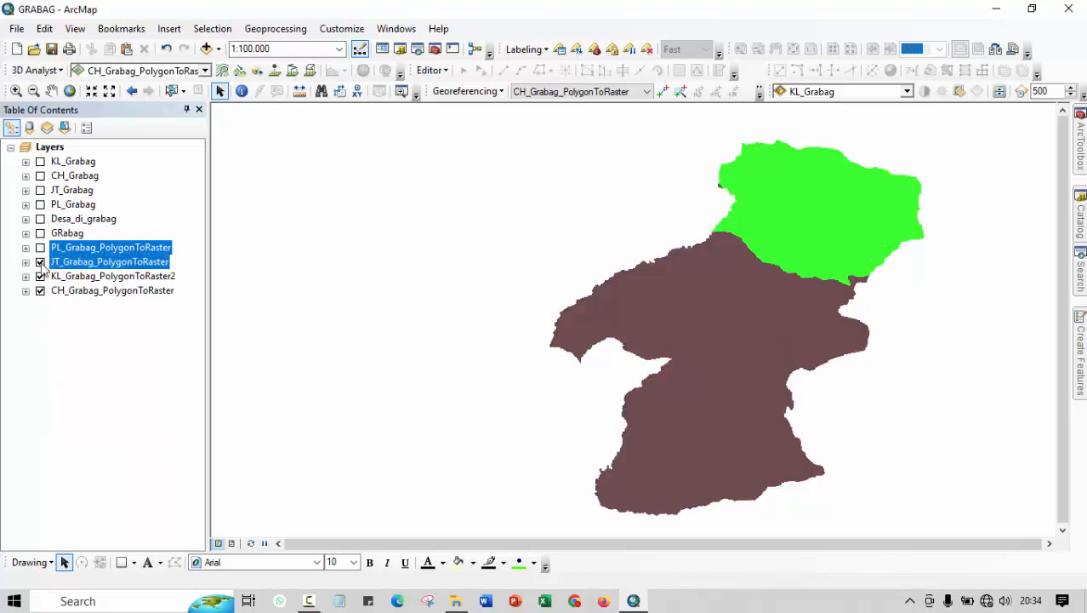
left_click(40, 277)
left_click(40, 290)
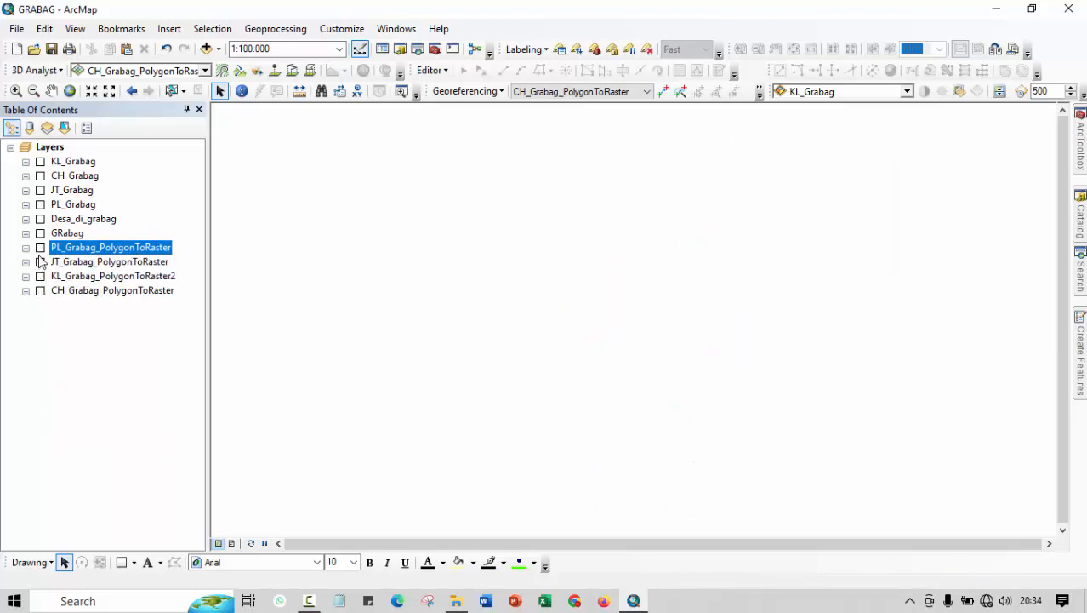
left_click(40, 247)
left_click(41, 262)
left_click(40, 277)
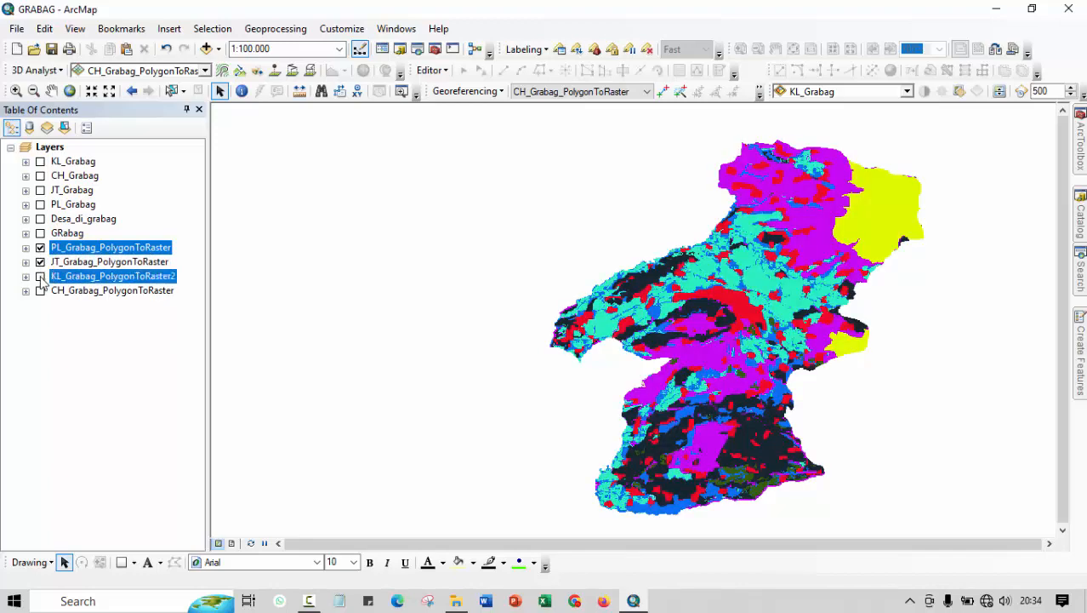
left_click(40, 291)
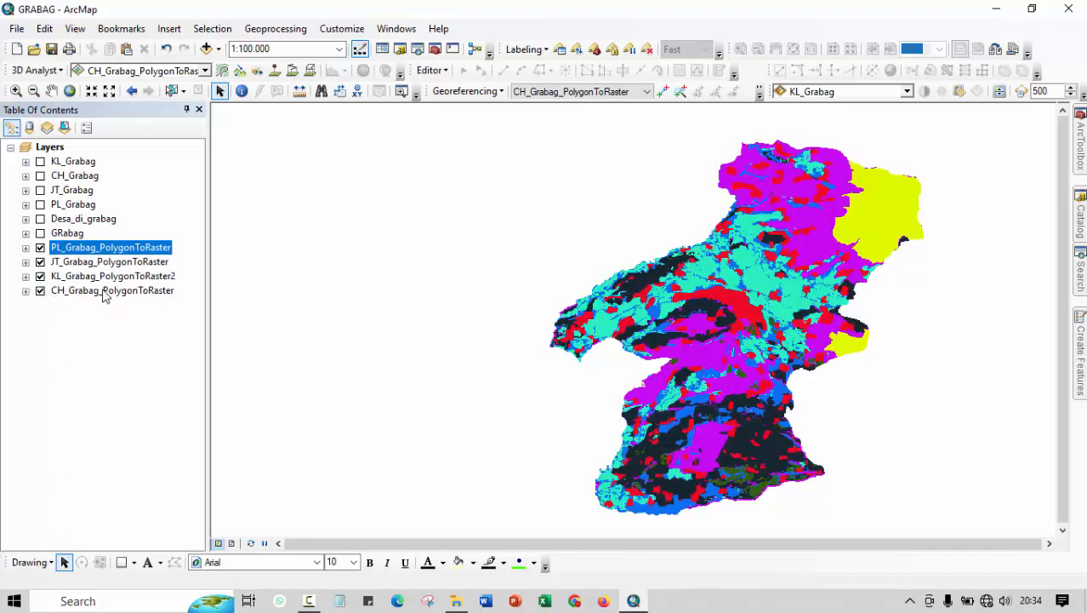
Open the Weighted Overlay tool from the Overlay toolset of the Spatial Analyst tools.
mouse_move(1082, 156)
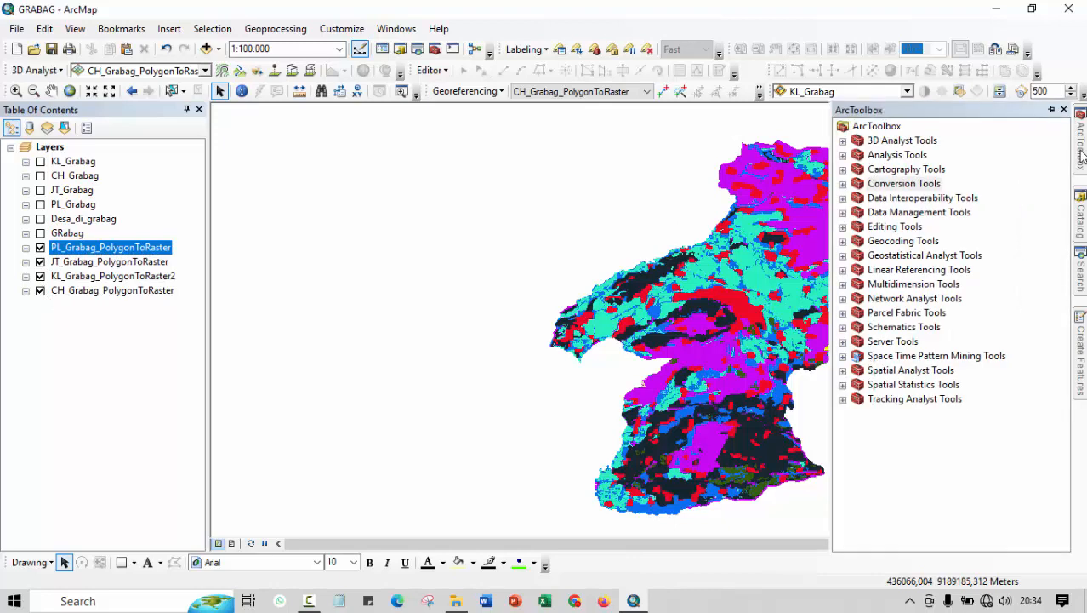
left_click(904, 184)
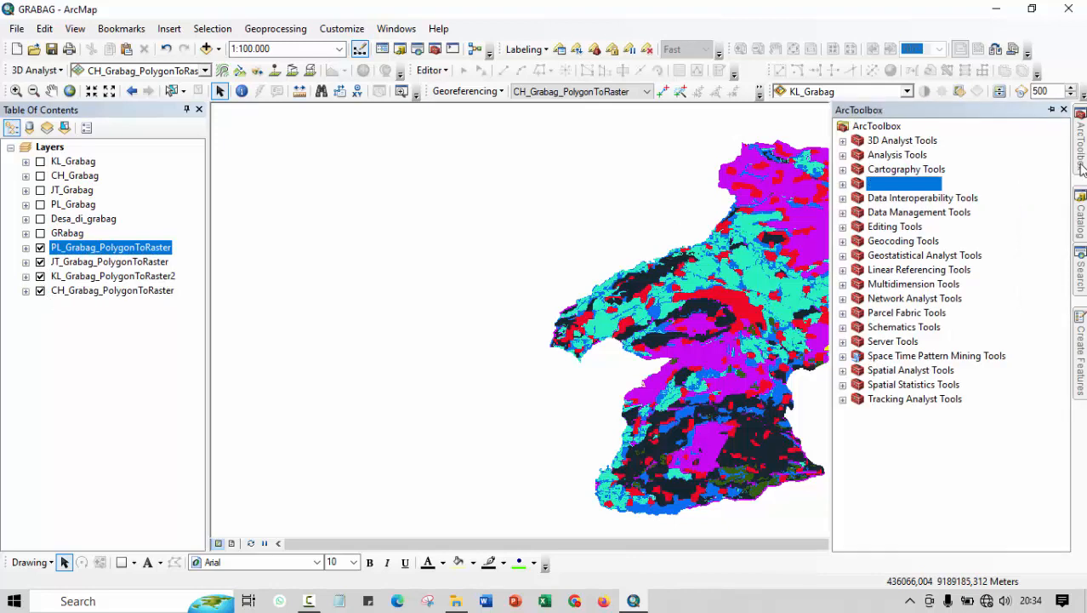
left_click(842, 371)
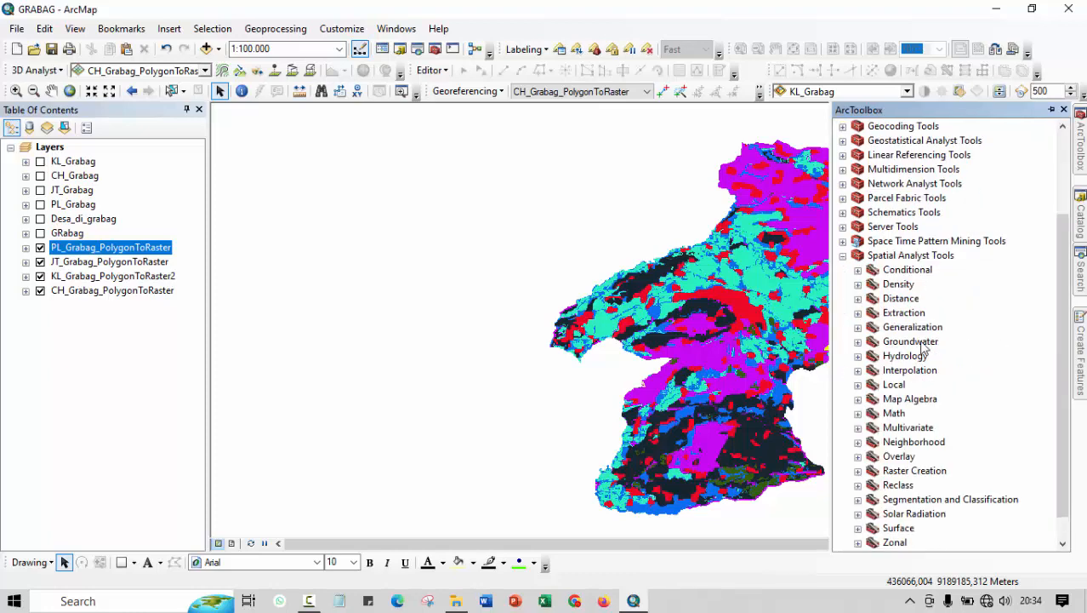
scroll(923, 350, "down", 1)
left_click(857, 427)
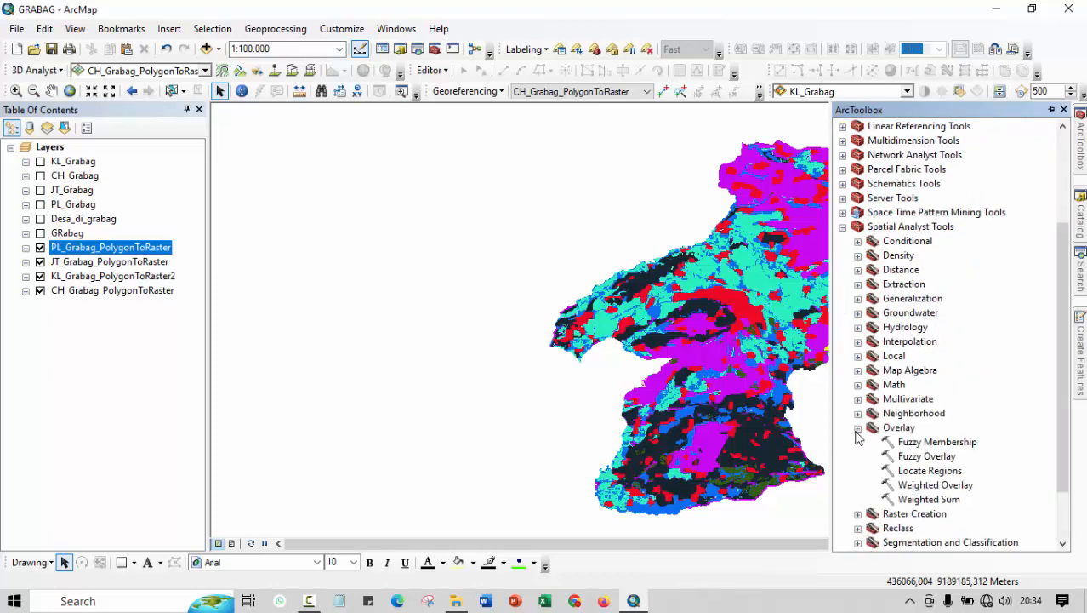
double_click(934, 485)
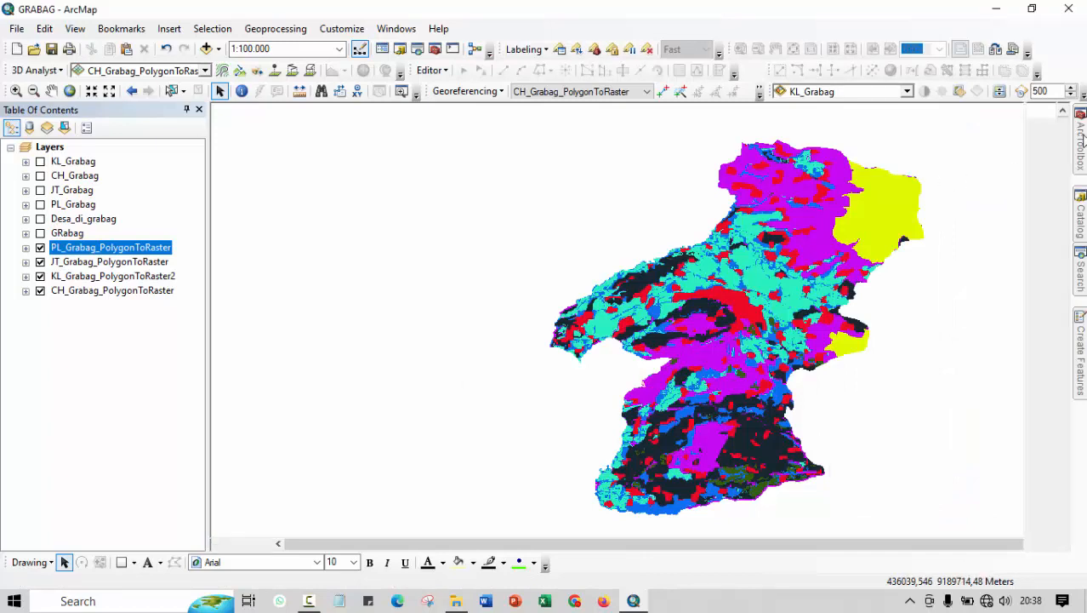
Launch Weighted Overlay again from the Spatial Analyst overlay tools.
mouse_move(1082, 139)
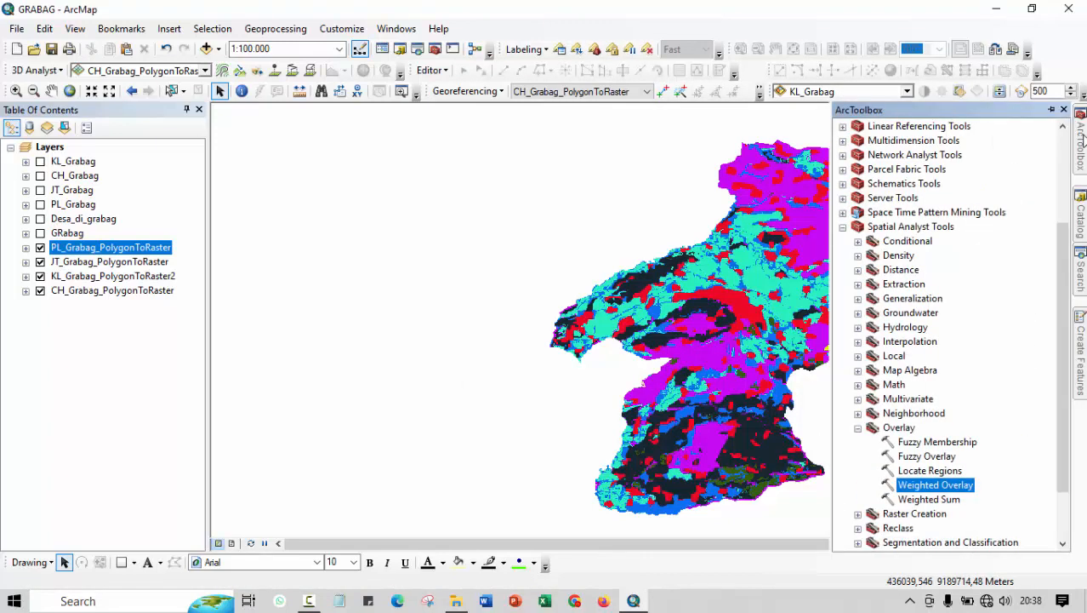
left_click(842, 228)
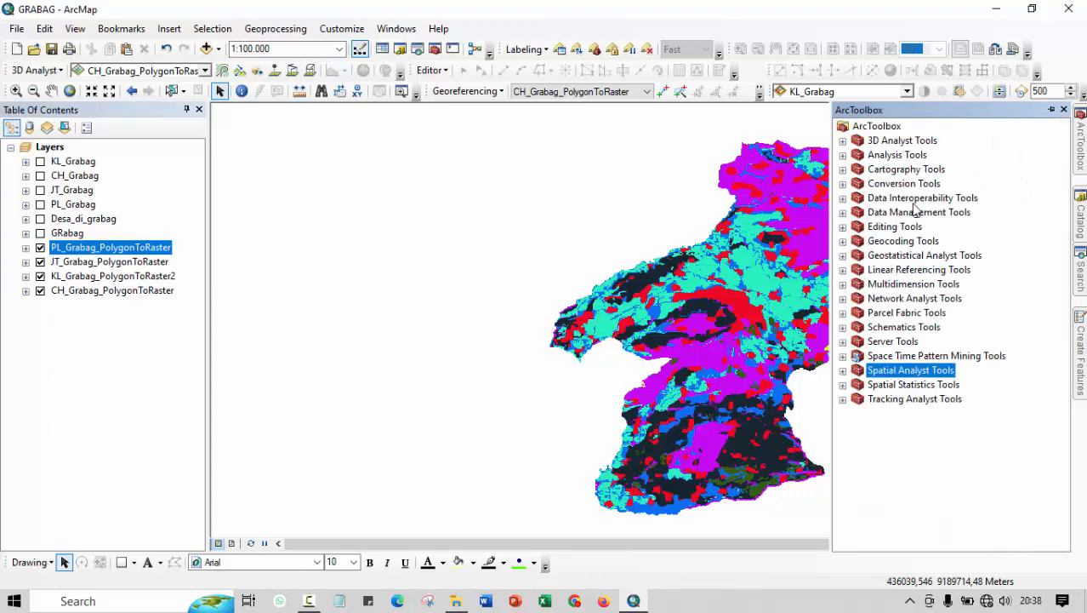
left_click(843, 370)
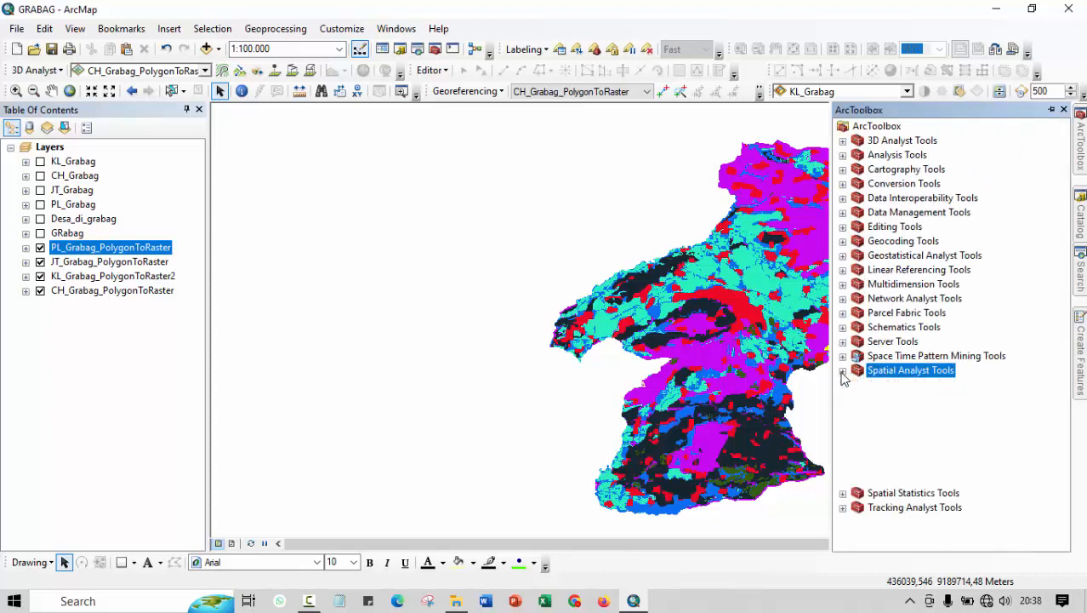
double_click(919, 443)
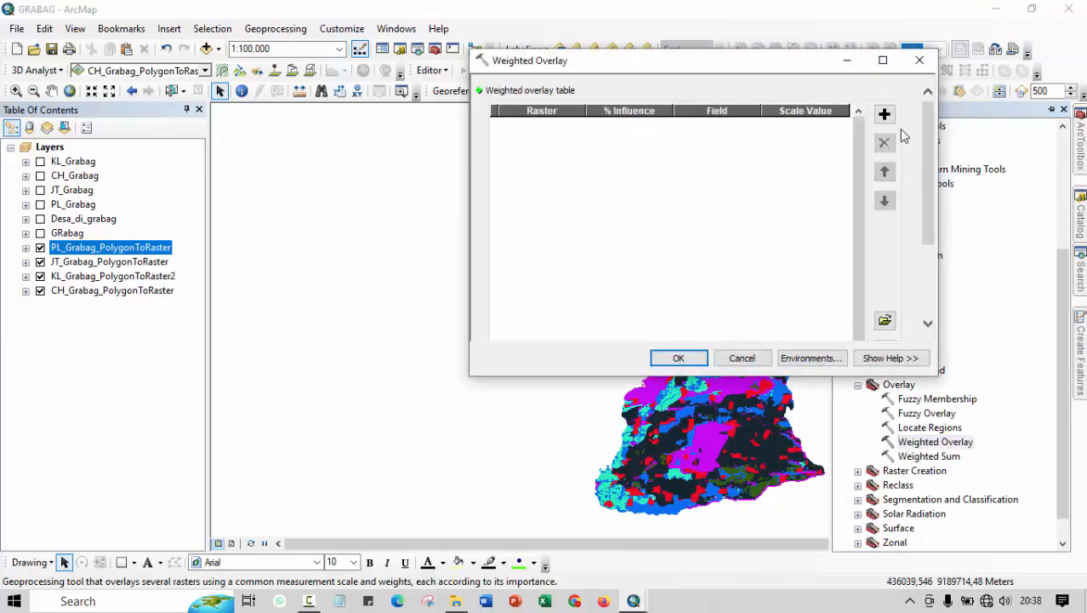
Add PL_Grabag_PolygonToRaster and JT_Grabag_PolygonToRaster to the weighted overlay table, using Value as the input field.
left_click(883, 114)
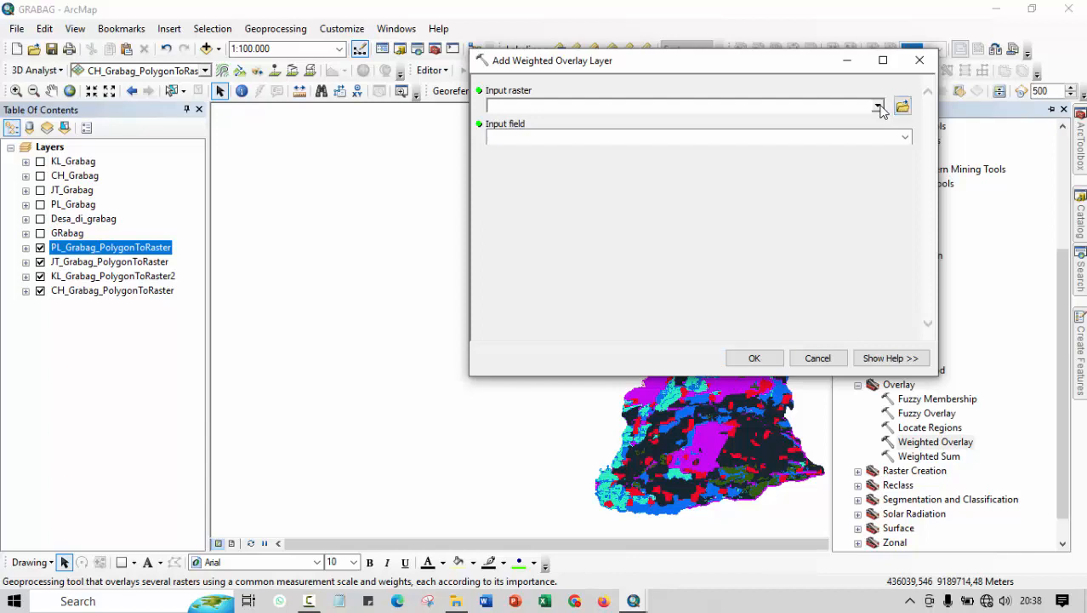
left_click(878, 106)
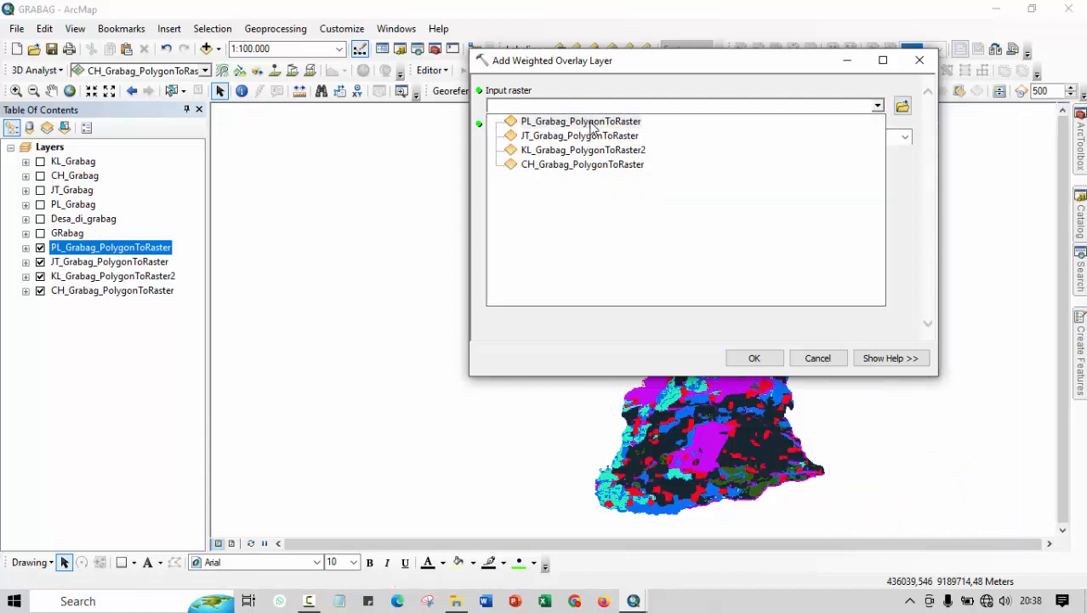
left_click(594, 125)
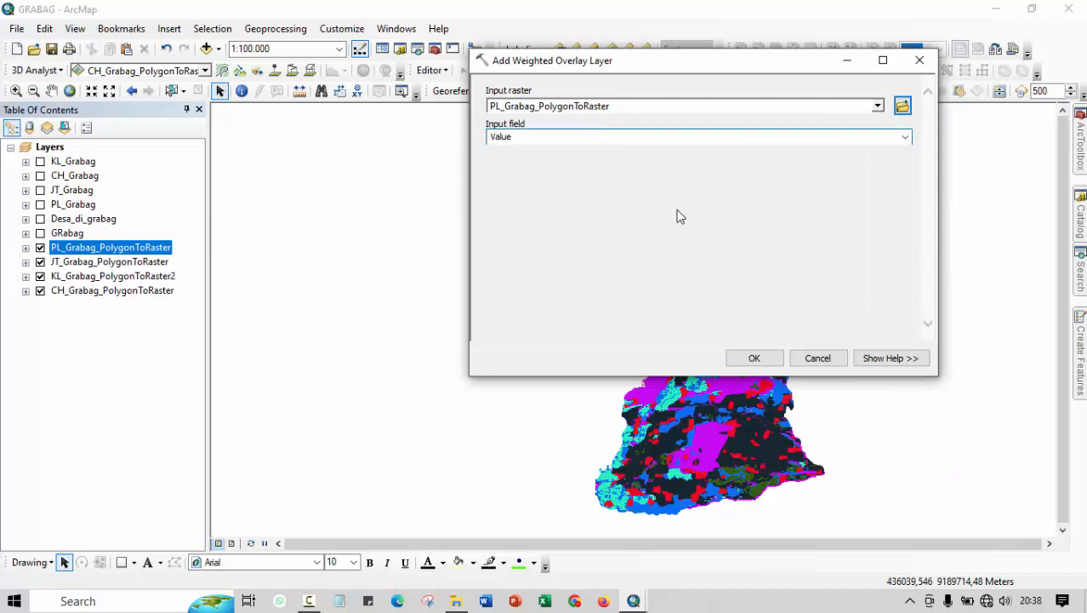
left_click(755, 356)
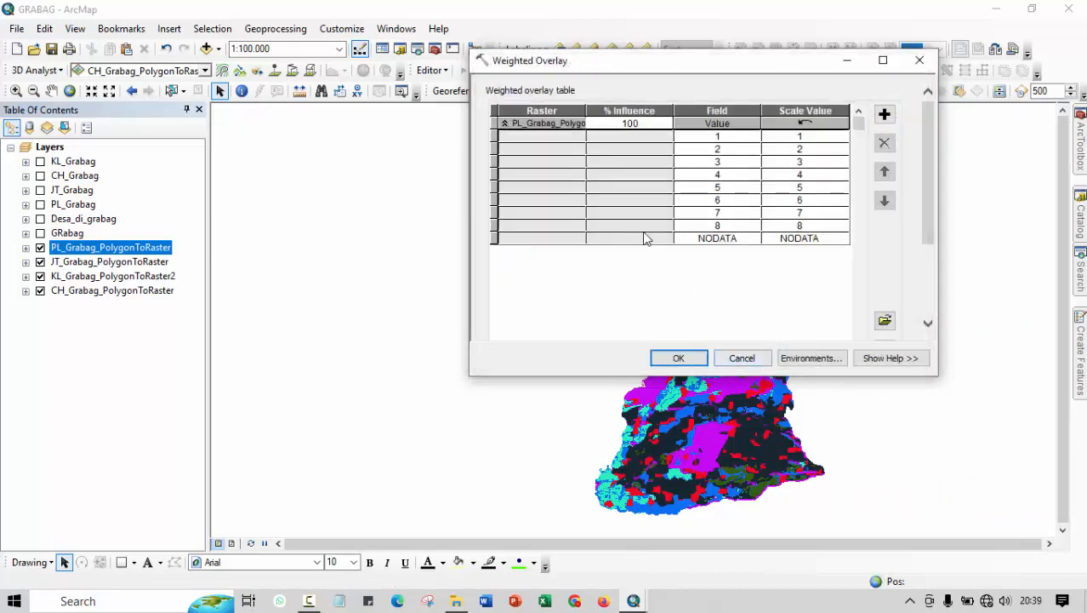
left_click(884, 113)
left_click(877, 105)
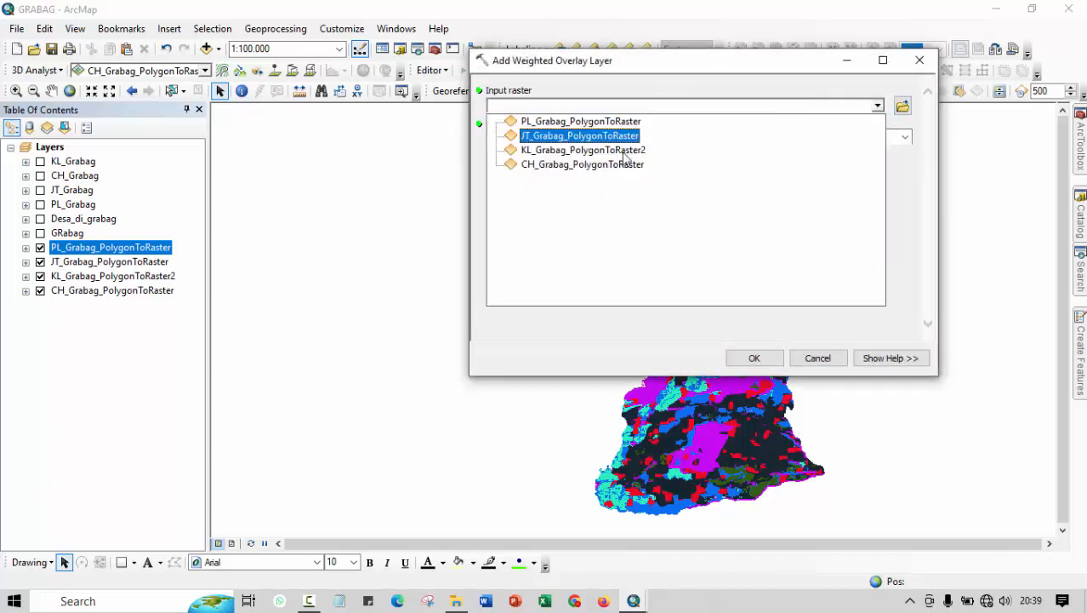
left_click(604, 139)
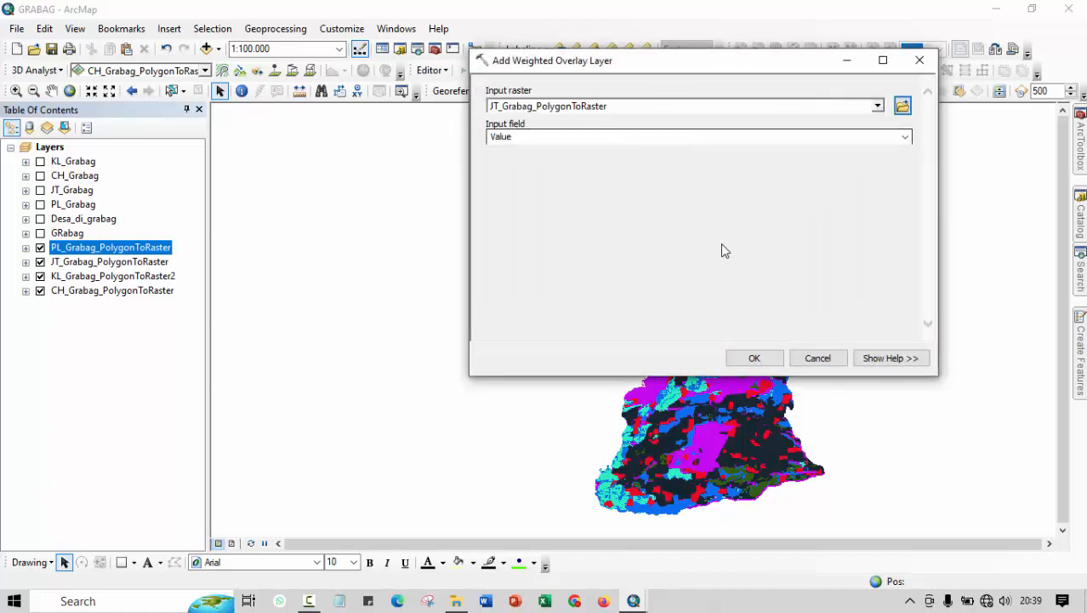
left_click(754, 358)
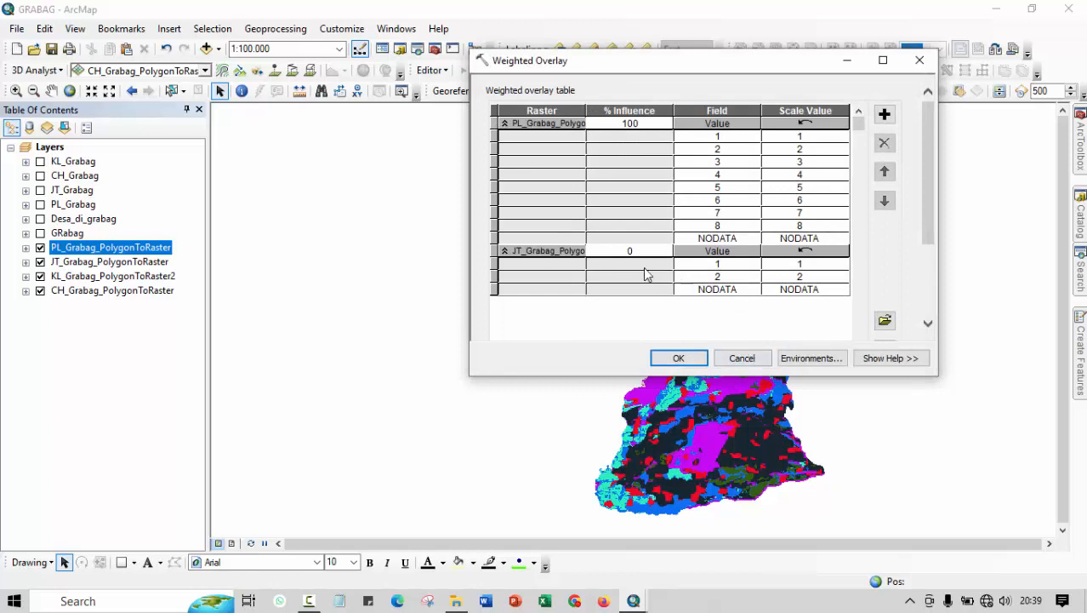
Add KL_Grabag_PolygonToRaster2 and CH_Grabag_PolygonToRaster to the weighted overlay table, using Value as the input field.
left_click(885, 114)
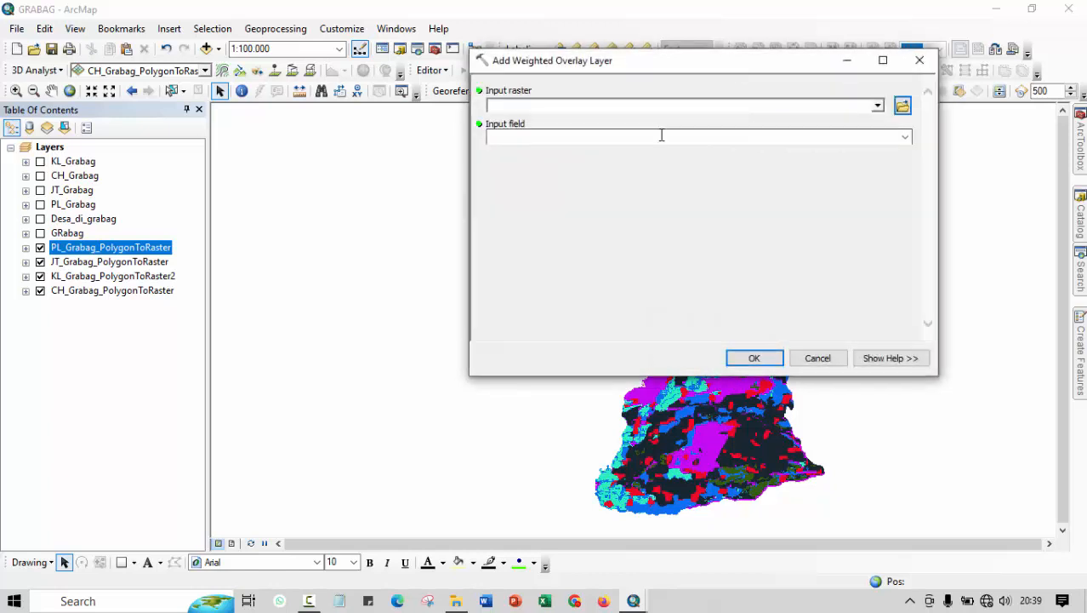
left_click(878, 106)
left_click(730, 153)
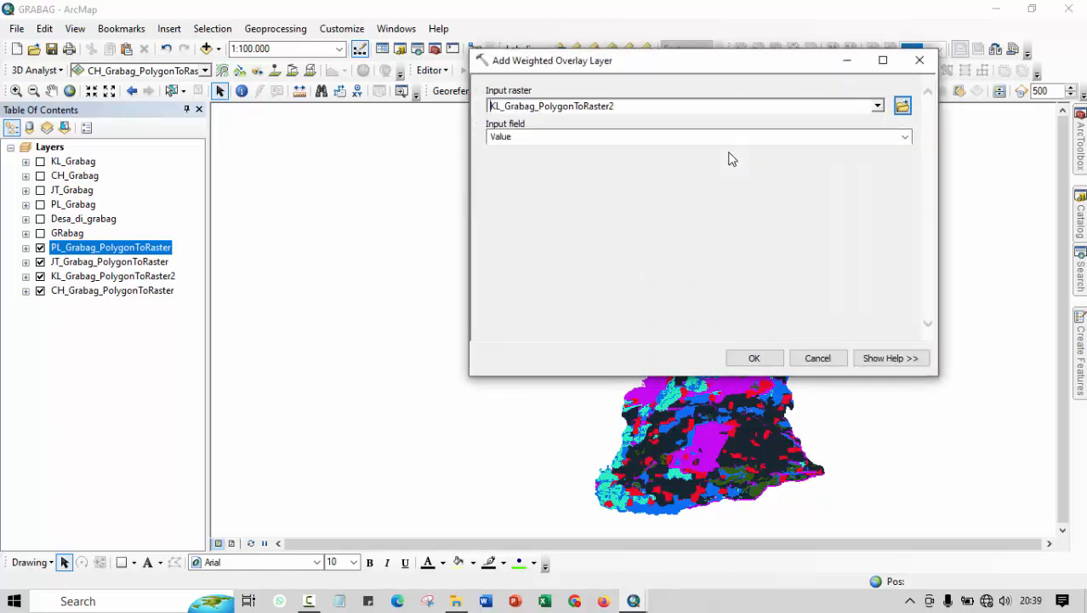
left_click(755, 351)
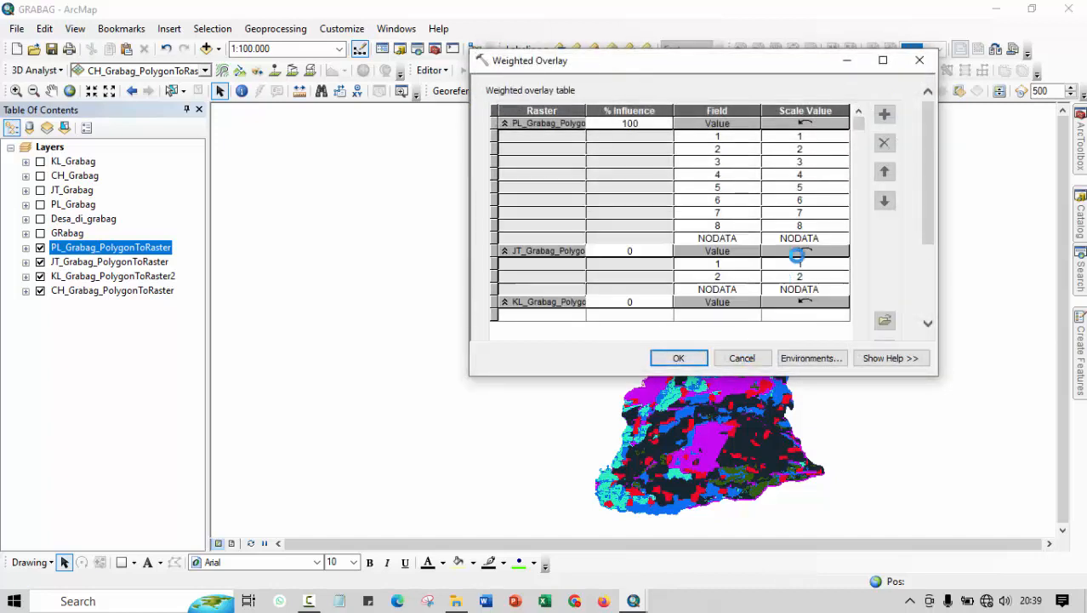
left_click(884, 116)
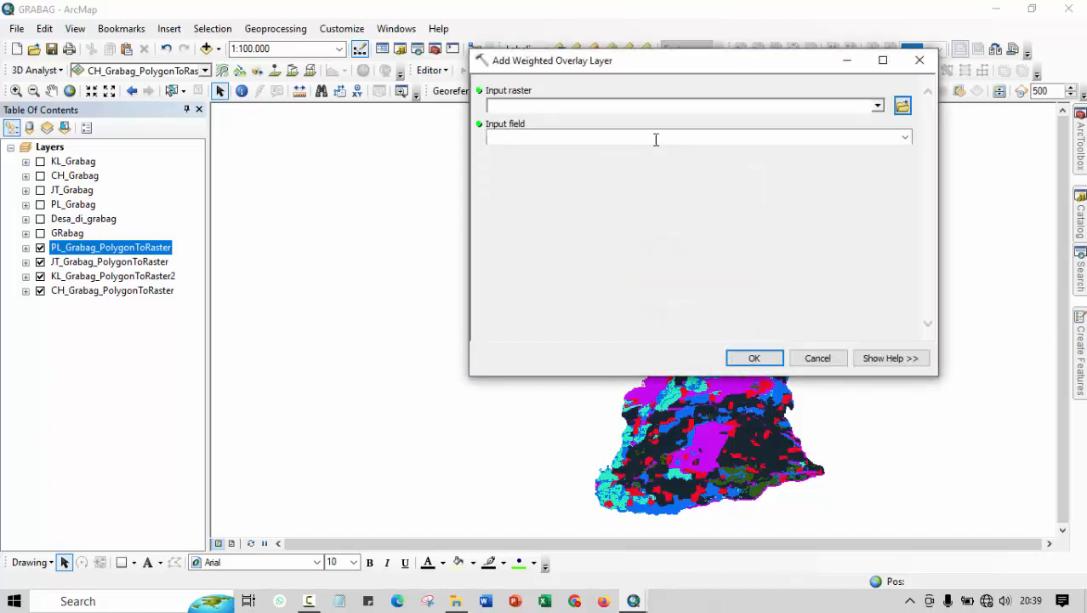
left_click(878, 106)
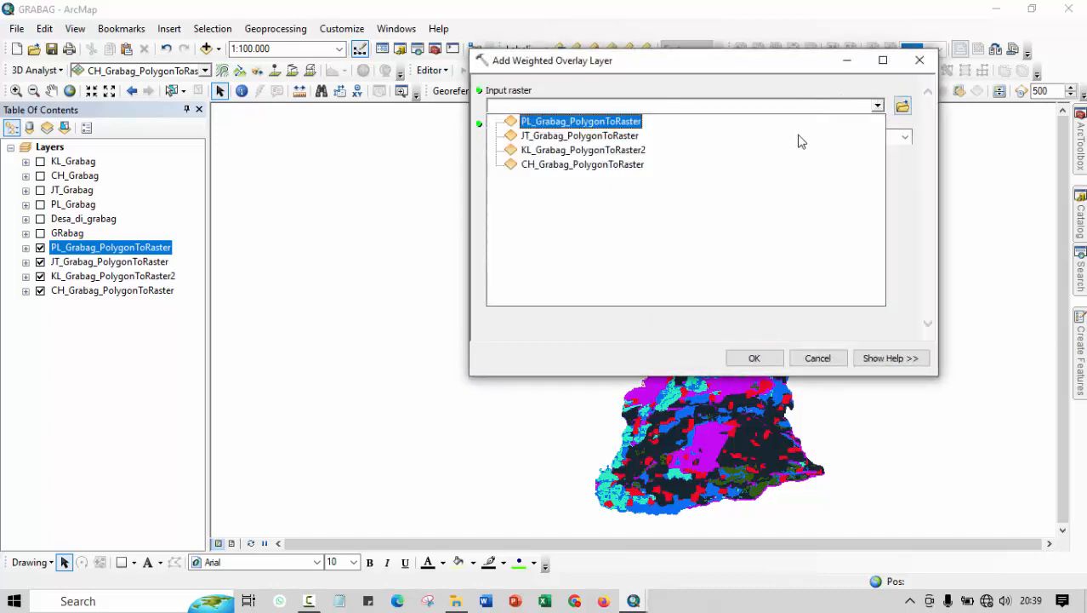
left_click(774, 166)
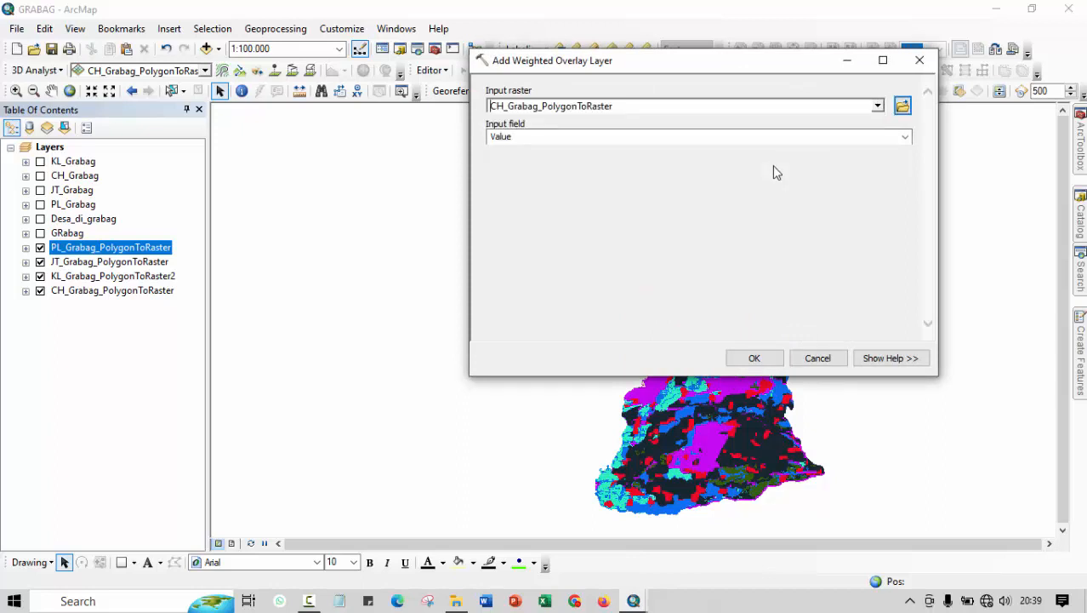
left_click(757, 358)
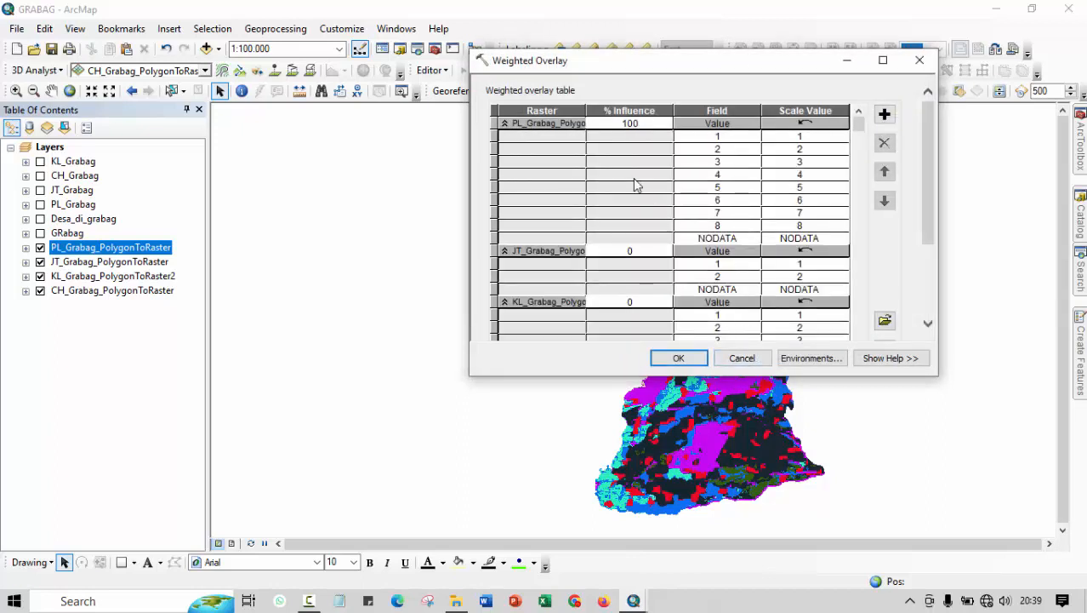
Set the influence of the PL_Grabag raster to 60 percent and that of the JT_Grabag raster to 10 percent.
scroll(636, 186, "down", 5)
scroll(643, 234, "up", 5)
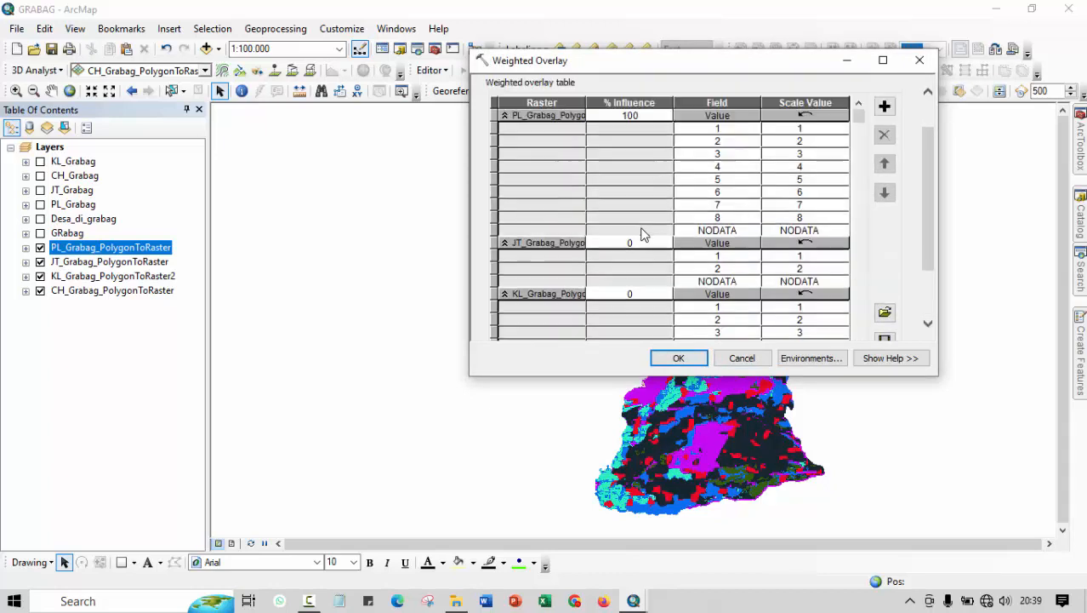
scroll(643, 234, "up", 1)
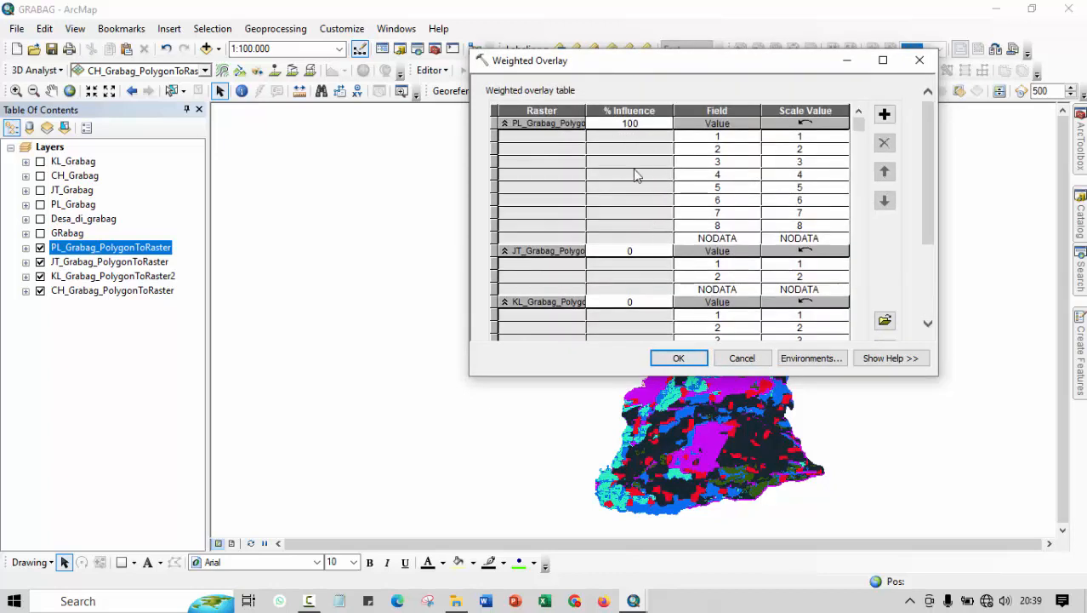
scroll(634, 260, "down", 5)
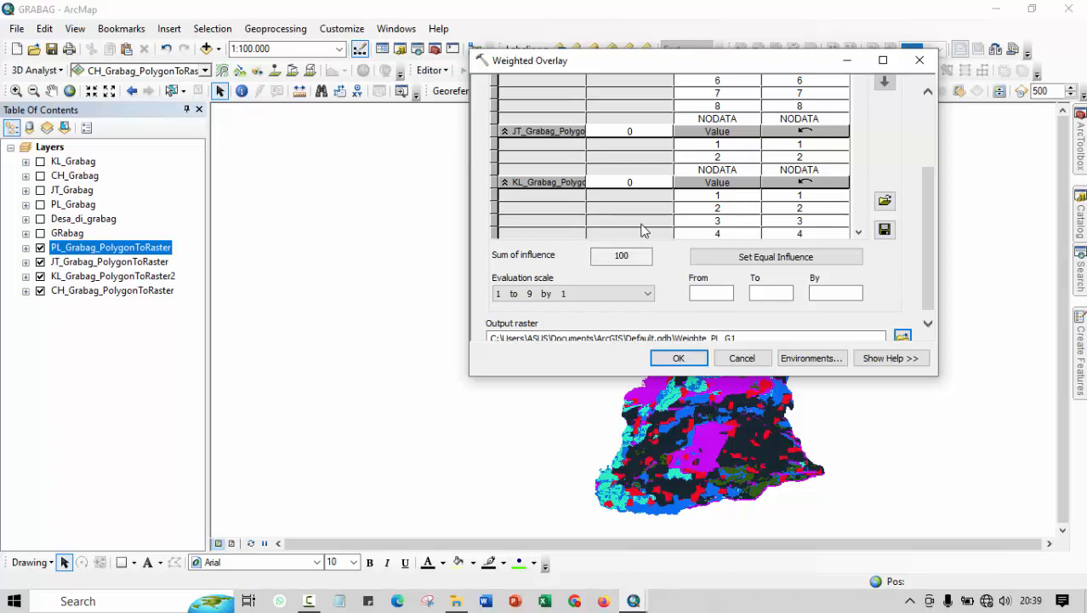
scroll(617, 189, "up", 4)
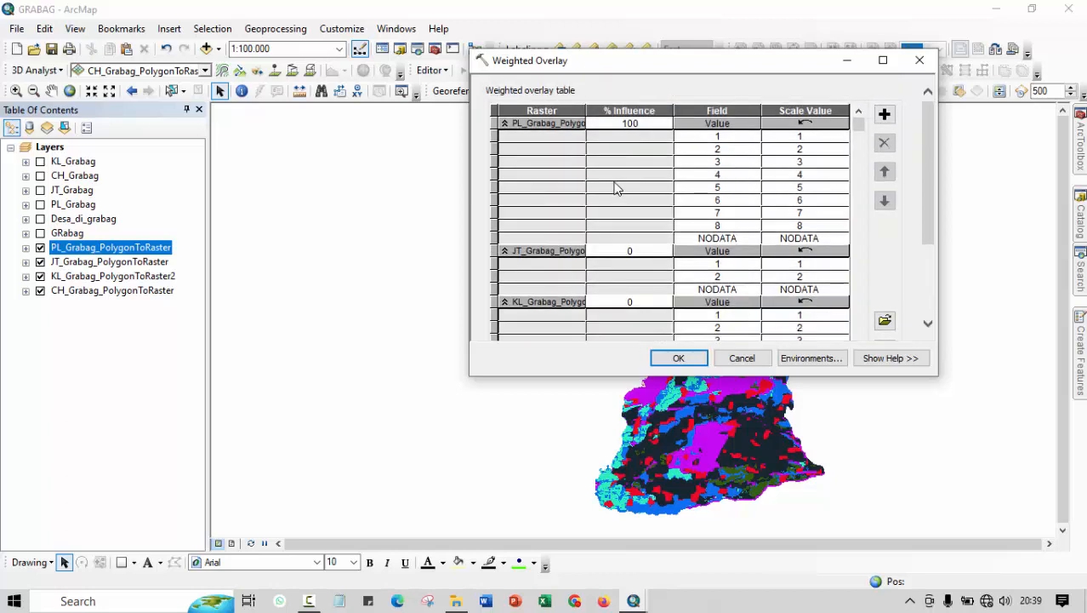
left_click(645, 123)
left_click_drag(639, 124, 622, 124)
type("60")
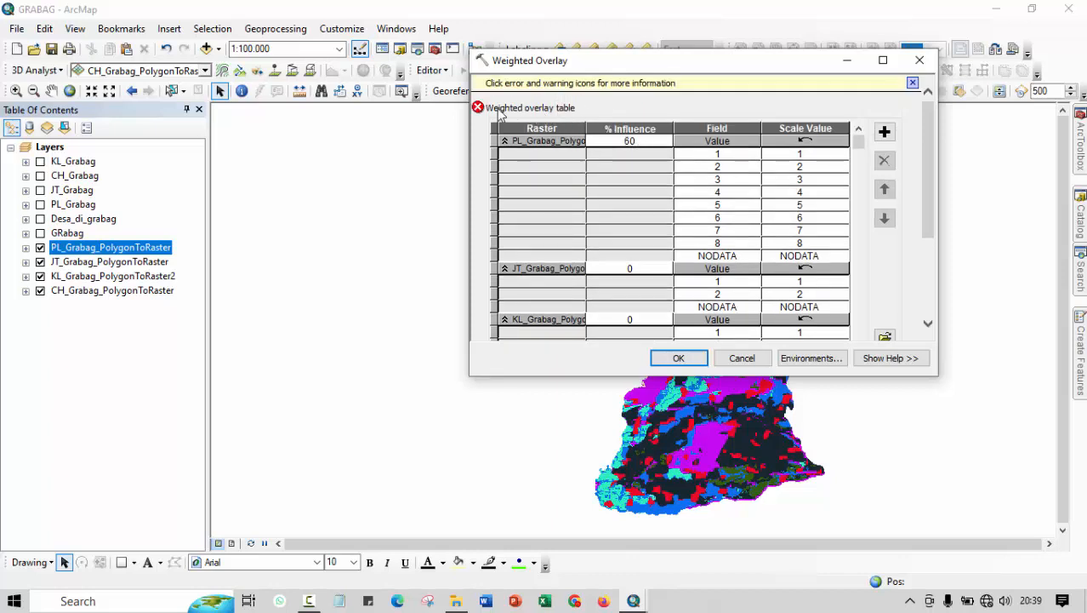
left_click(627, 267)
type("10")
Set the influence of the KL_Grabag raster to 20 percent and that of the CH_Grabag raster to 10 percent.
scroll(649, 281, "down", 2)
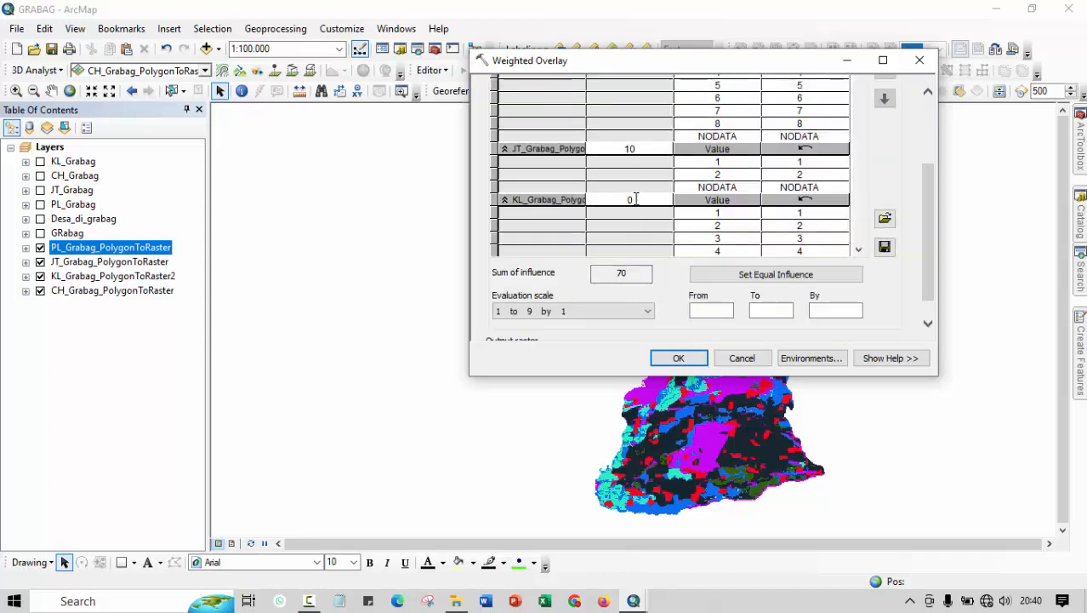
left_click(634, 199)
scroll(646, 239, "down", 1)
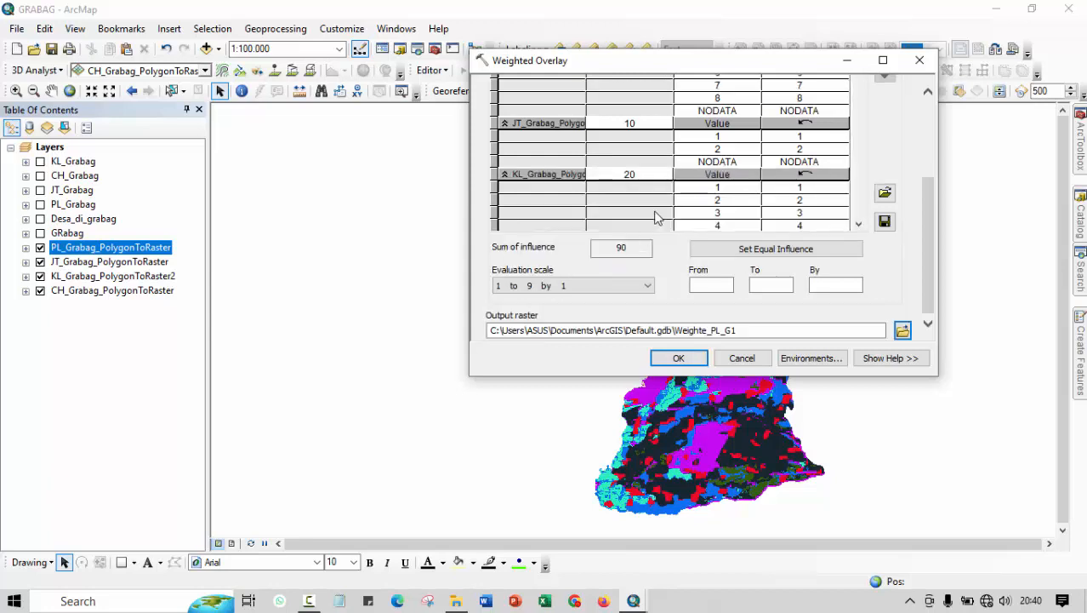
scroll(760, 219, "up", 5)
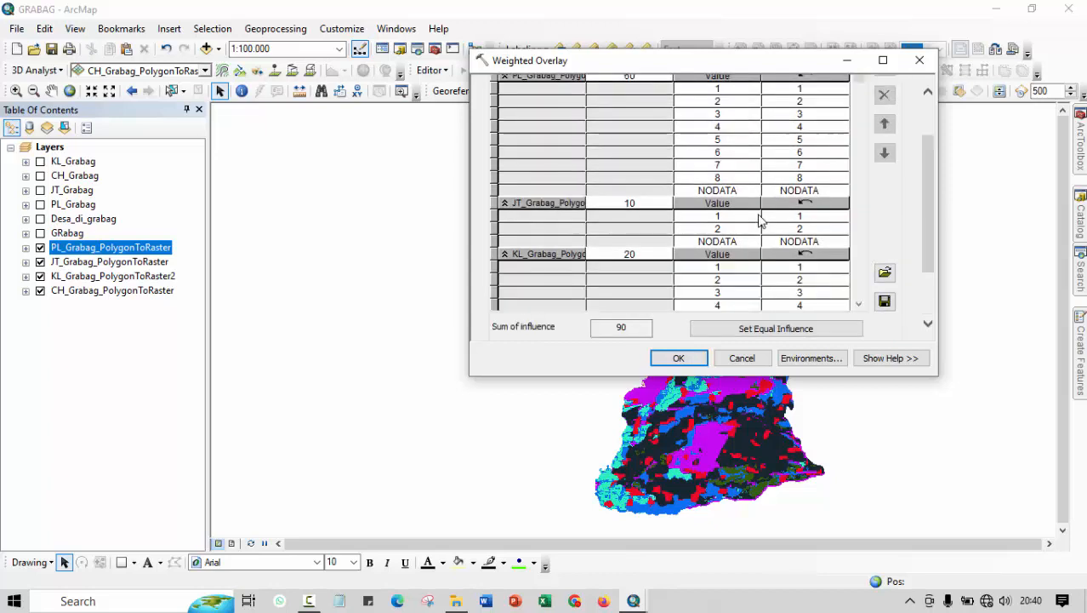
scroll(853, 136, "down", 3)
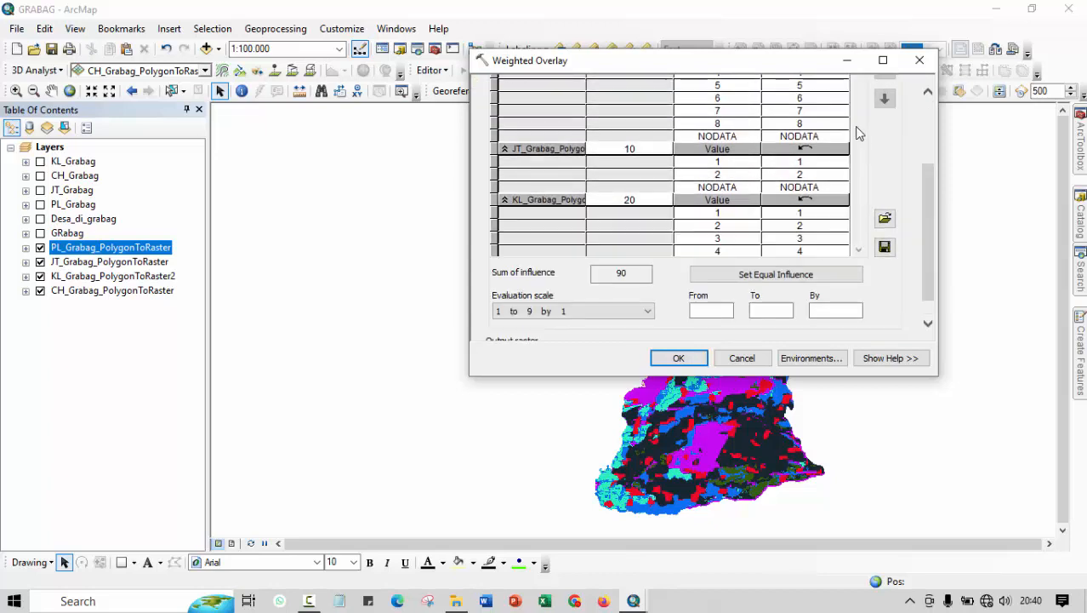
scroll(853, 138, "up", 3)
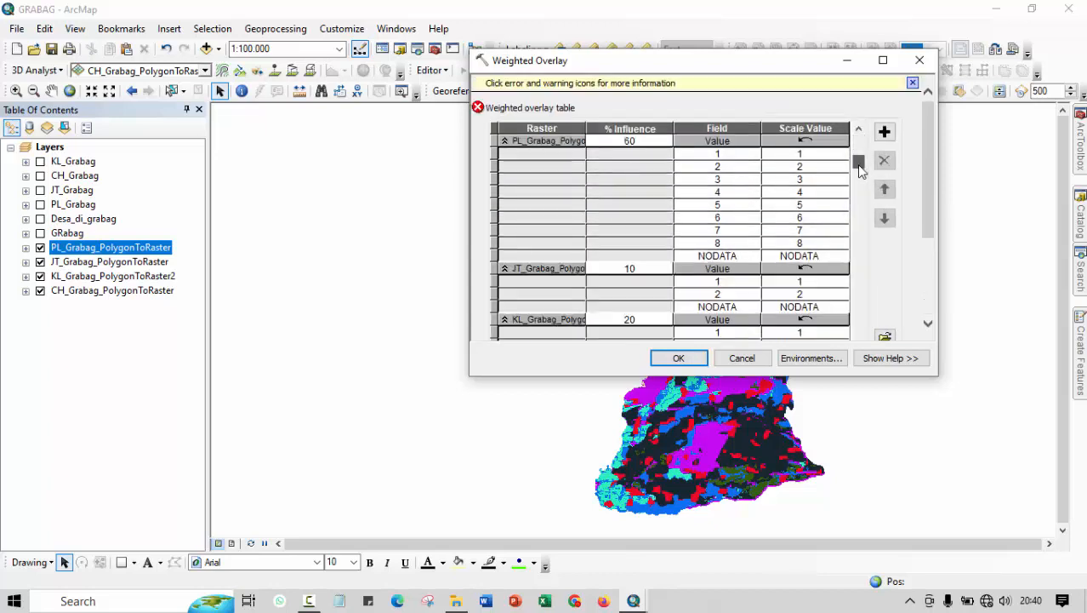
left_click_drag(860, 171, 859, 185)
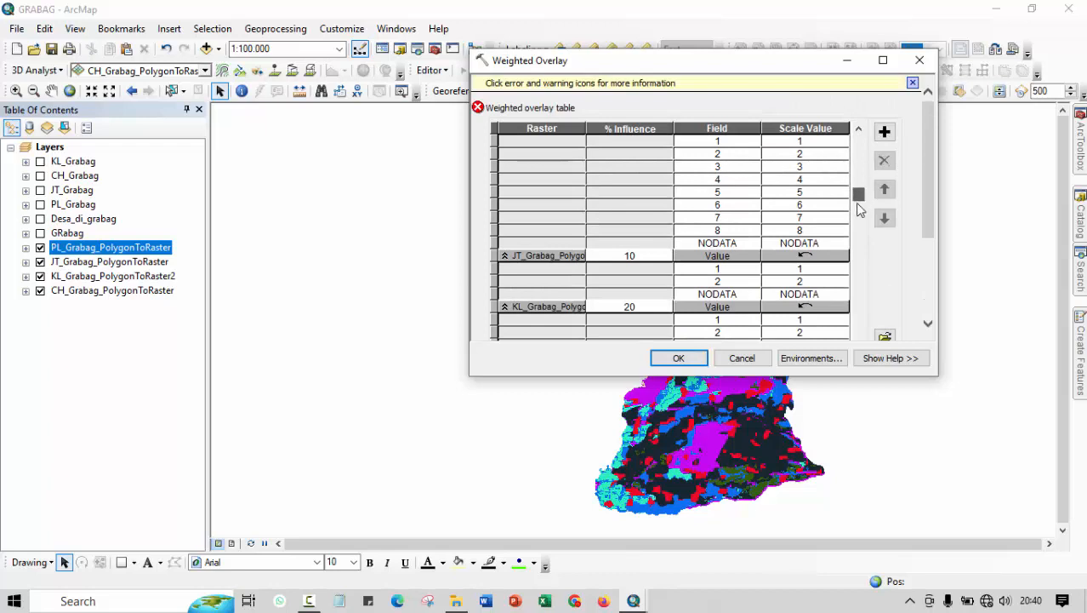
scroll(847, 339, "down", 2)
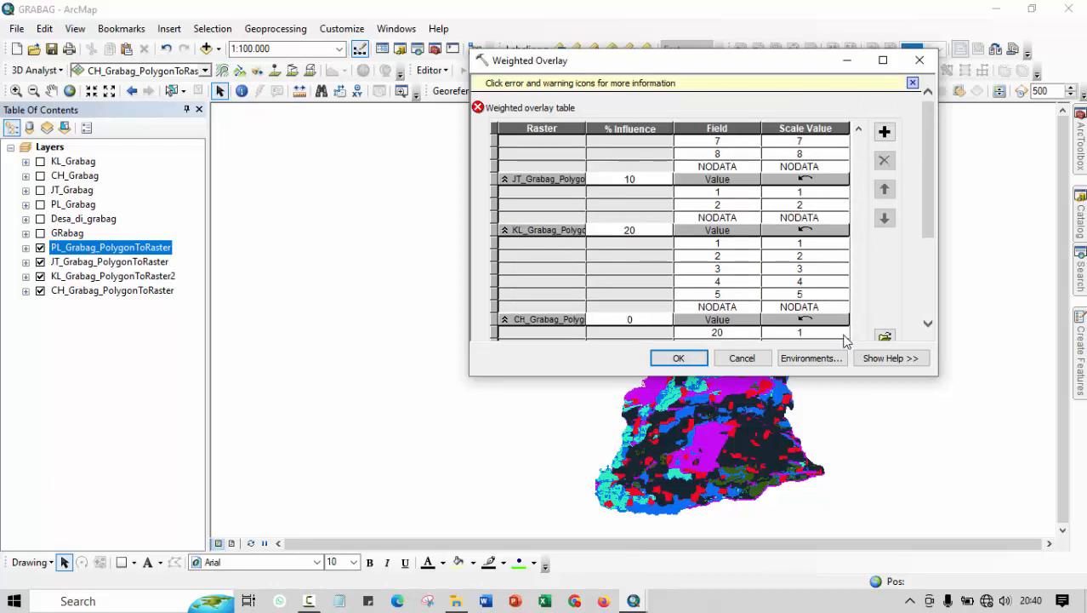
left_click(627, 316)
type("10")
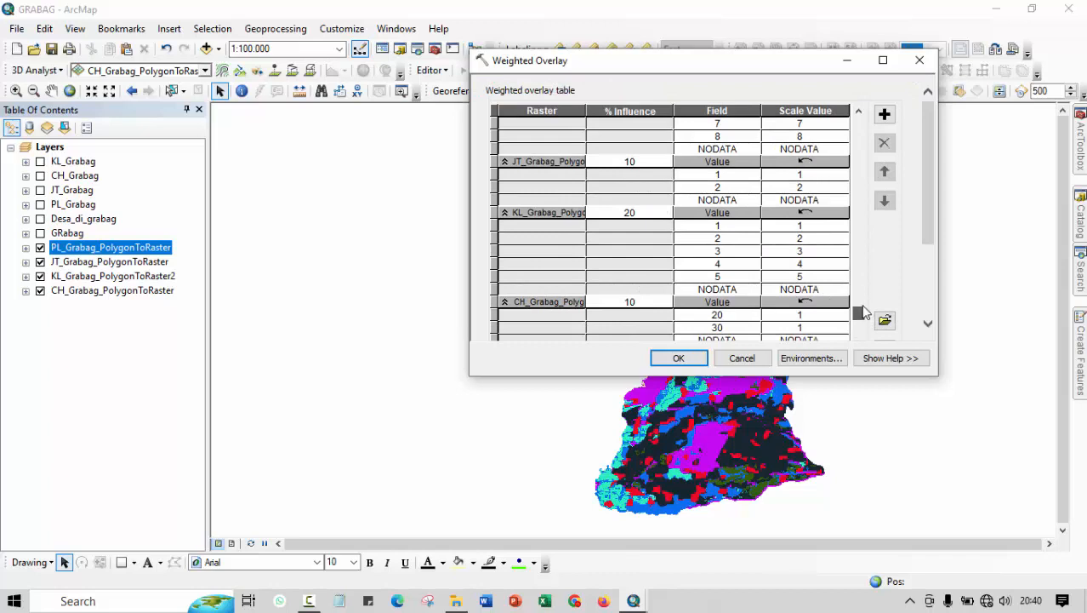
left_click_drag(863, 313, 858, 126)
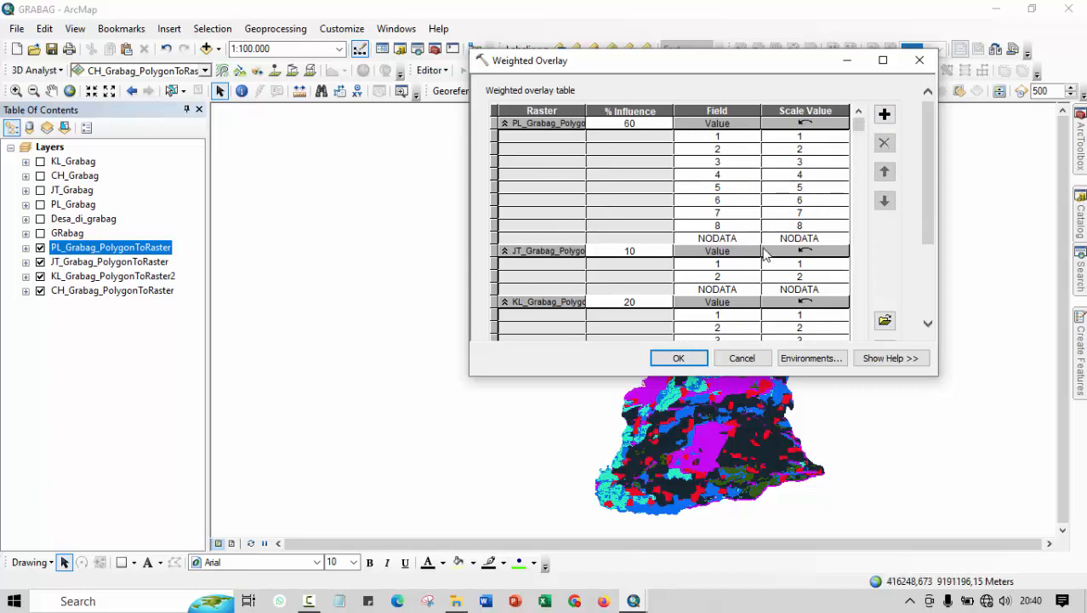
Set the evaluation scale from 1 to 10 by 1 and give all four rasters equal influence.
scroll(767, 255, "down", 3)
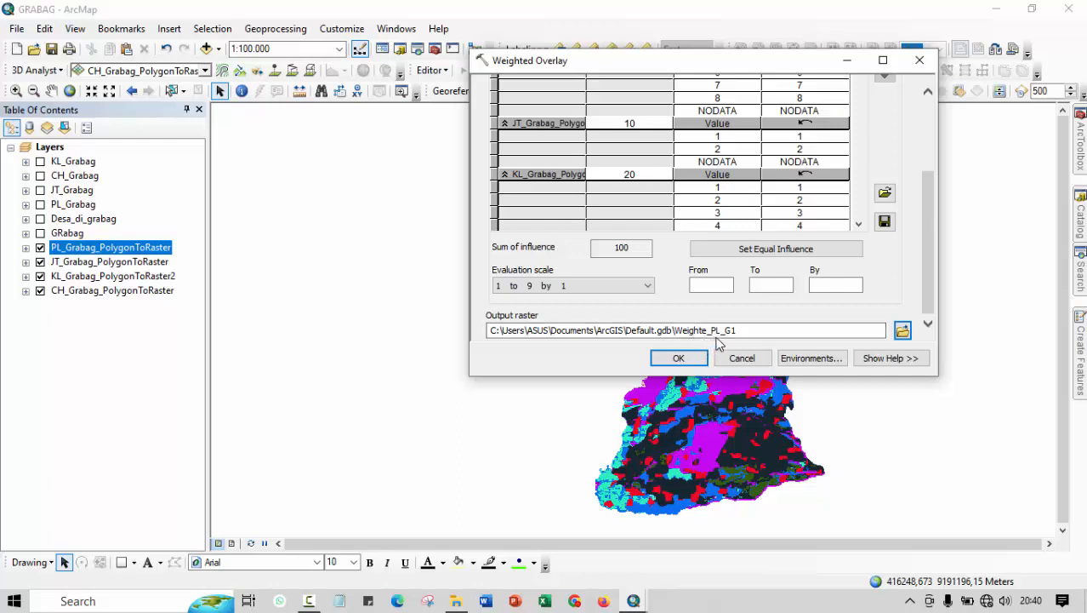
left_click(717, 288)
type("1")
left_click(771, 283)
left_click(835, 283)
left_click(776, 254)
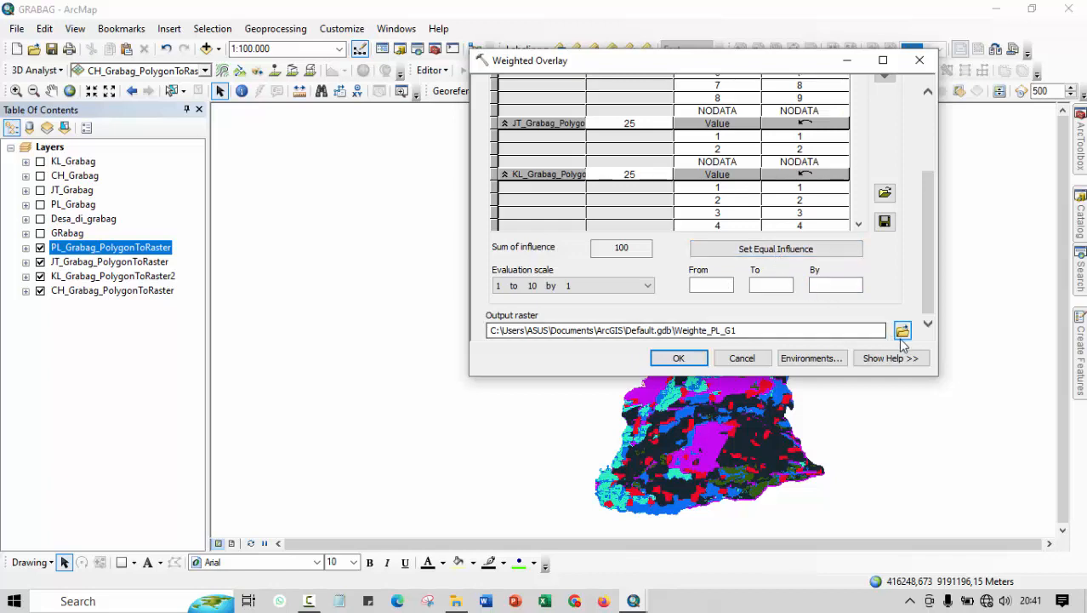
Name the output raster Kerentanan_air in Default.gdb and run the weighted overlay.
left_click(745, 328)
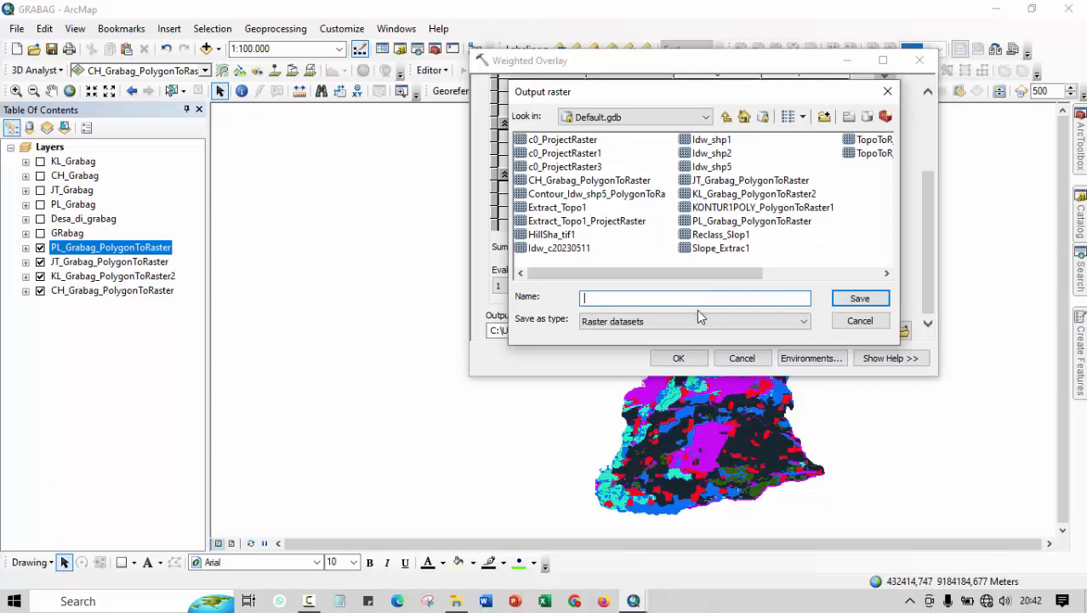
type("Kerentanan_air")
left_click(858, 297)
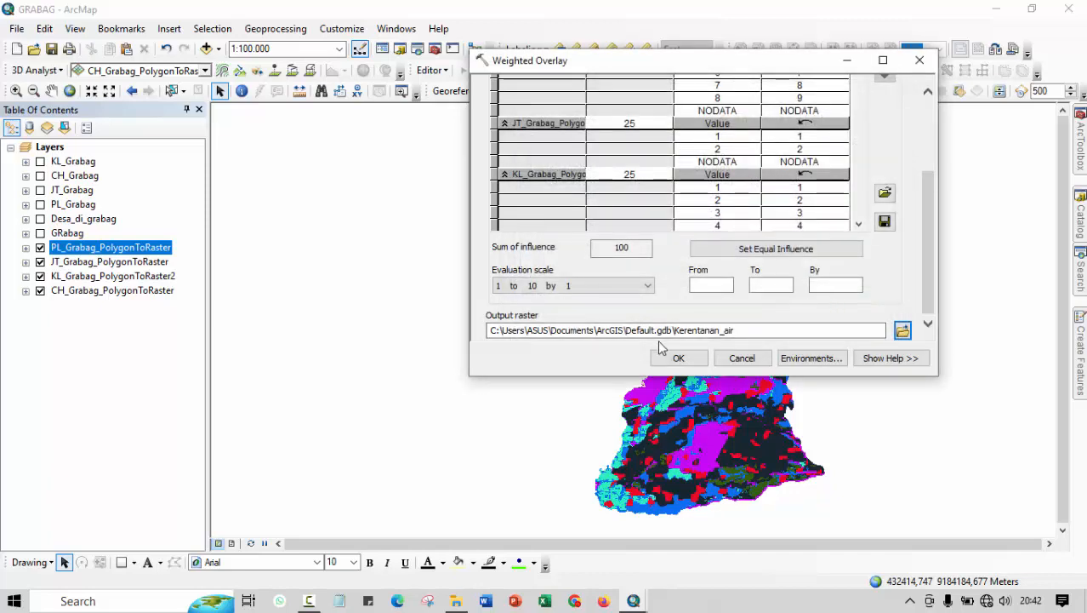
left_click(783, 253)
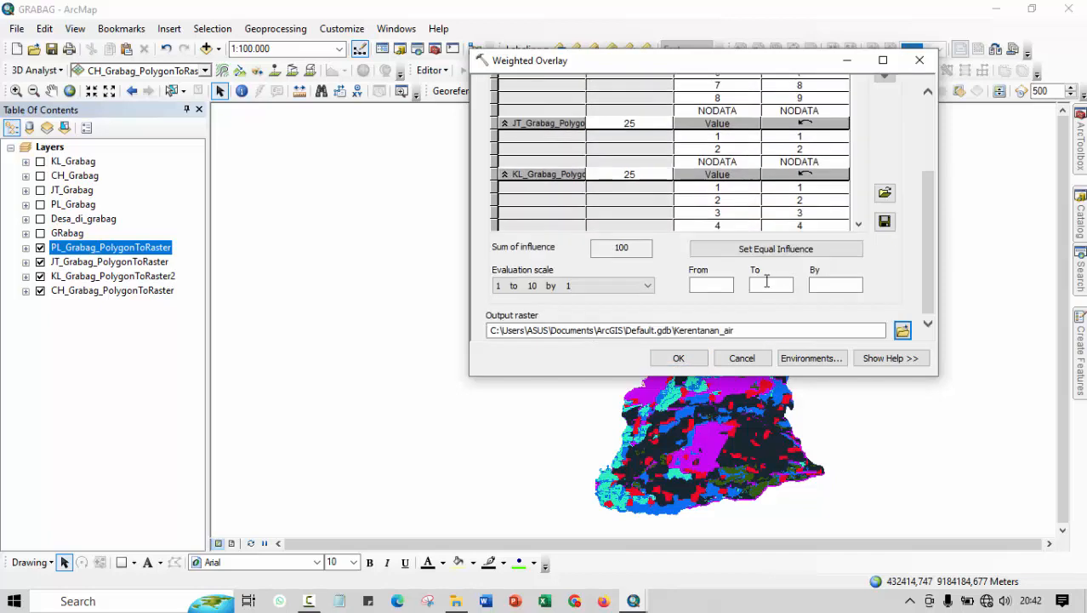
left_click(678, 357)
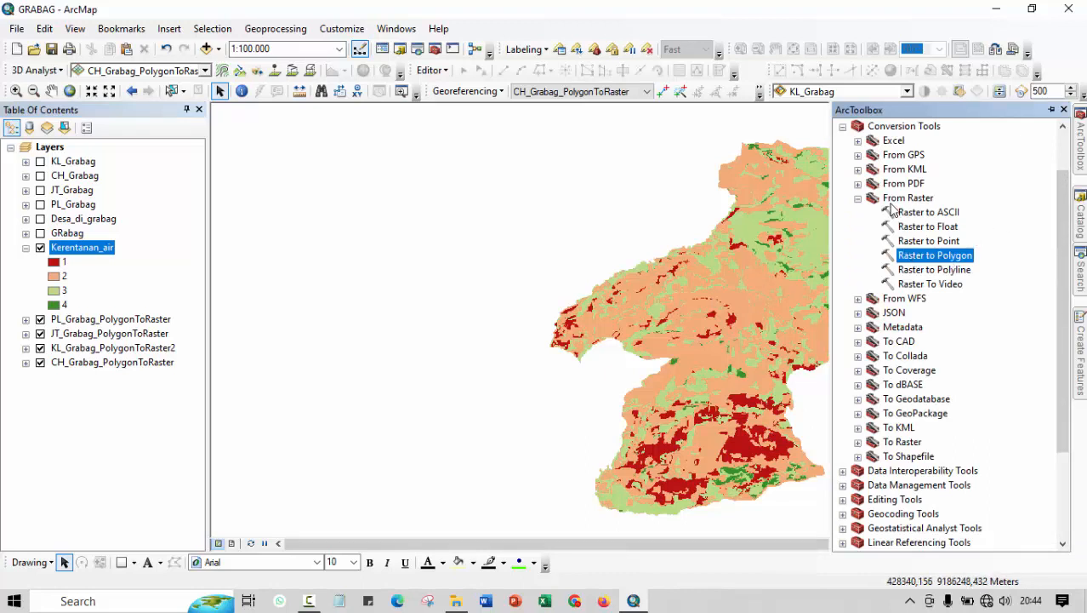
Convert the Kerentanan_air raster to simplified polygons with Raster to Polygon, using Value as the field.
scroll(890, 210, "up", 1)
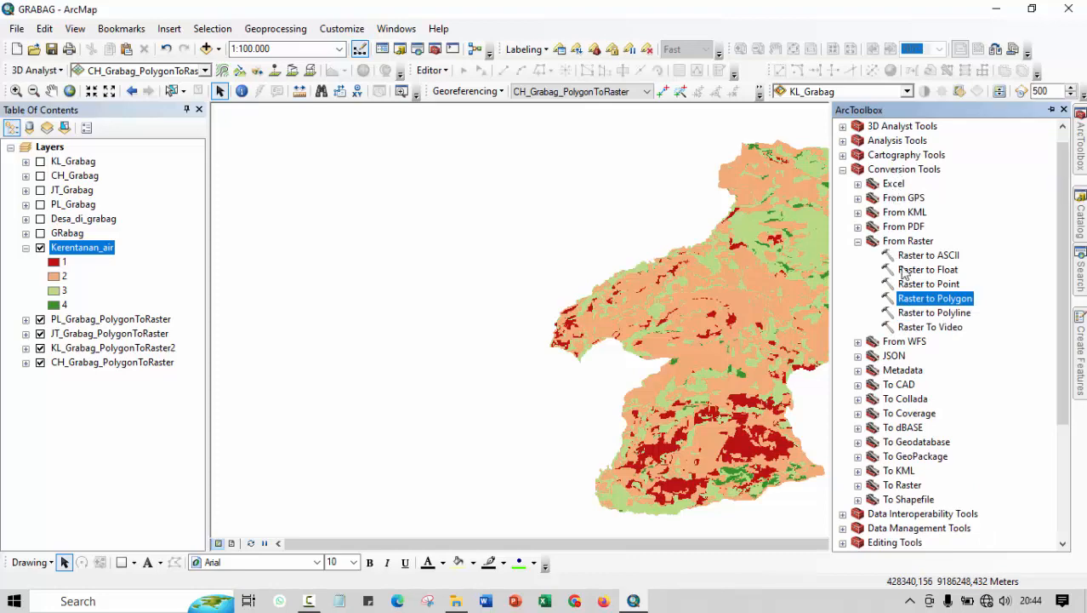
double_click(918, 304)
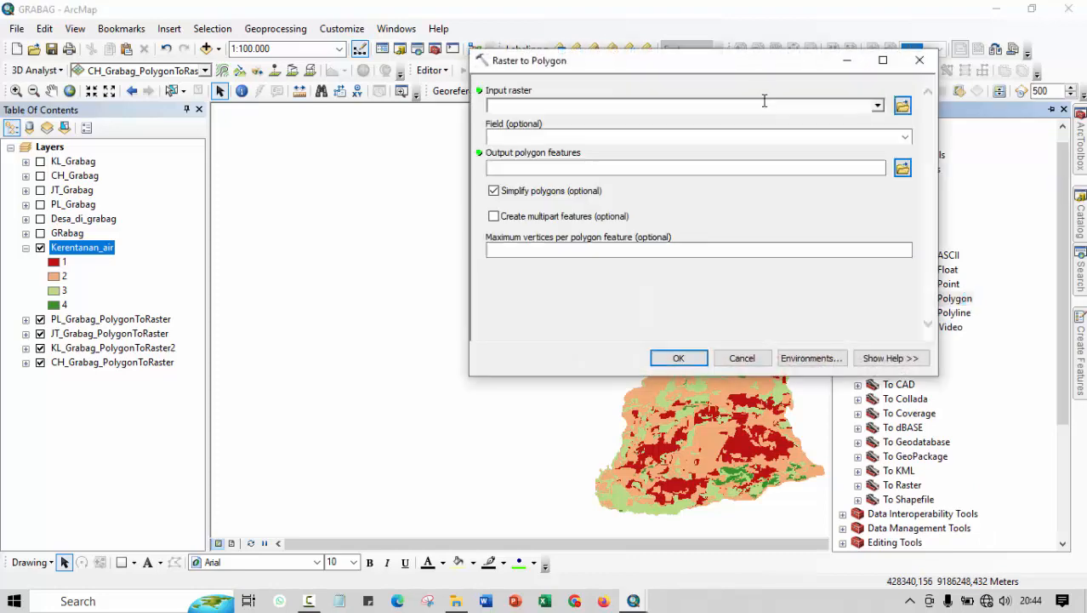
left_click(878, 107)
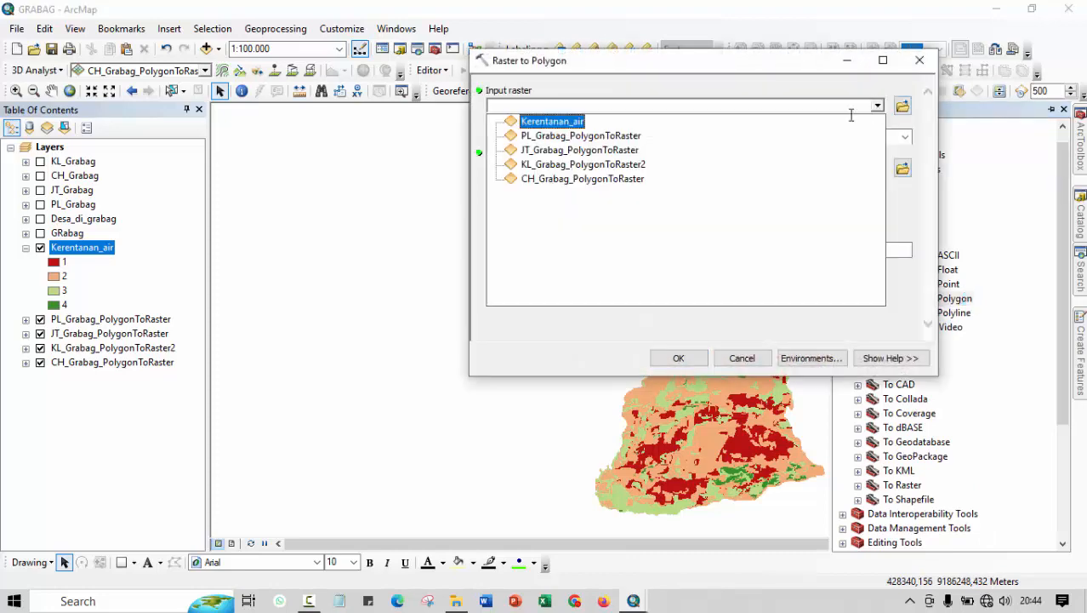
left_click(785, 124)
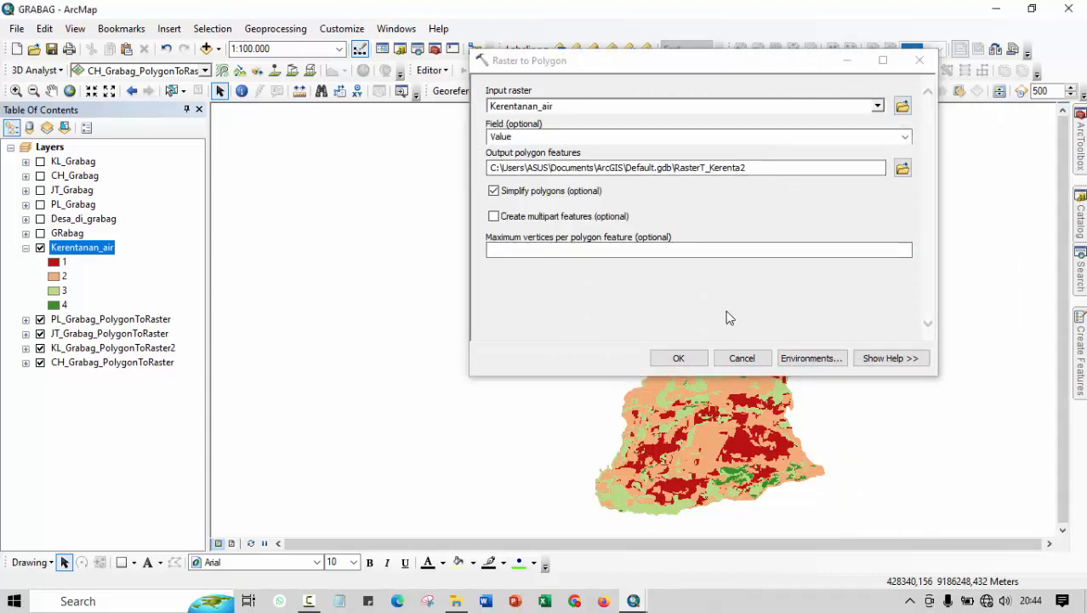
left_click(691, 359)
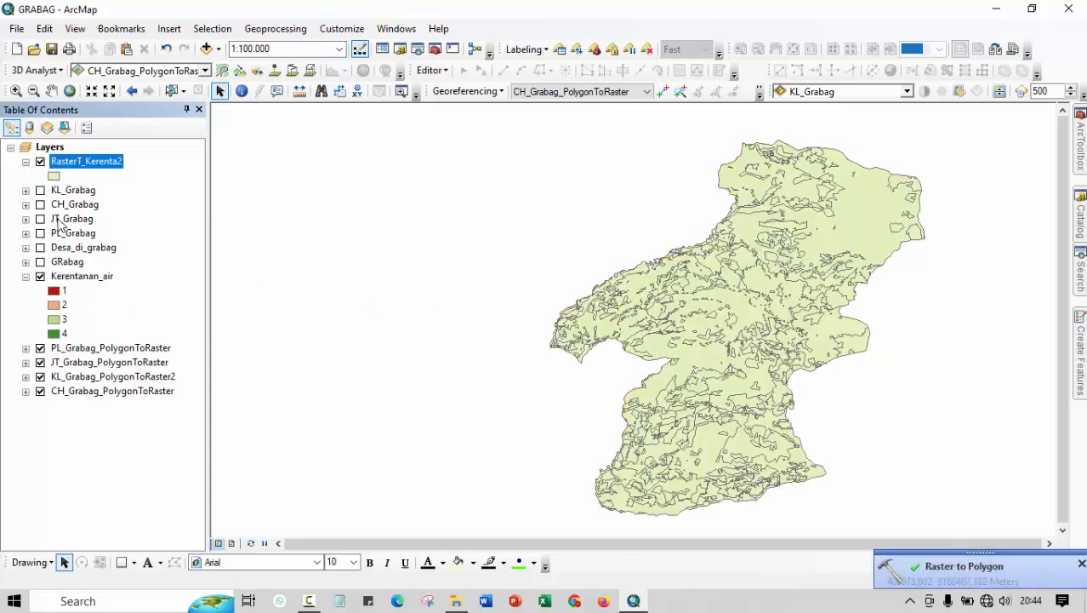
Symbolize the converted polygon layer by unique values of gridcode, adding all values and excluding the all other values class.
right_click(68, 169)
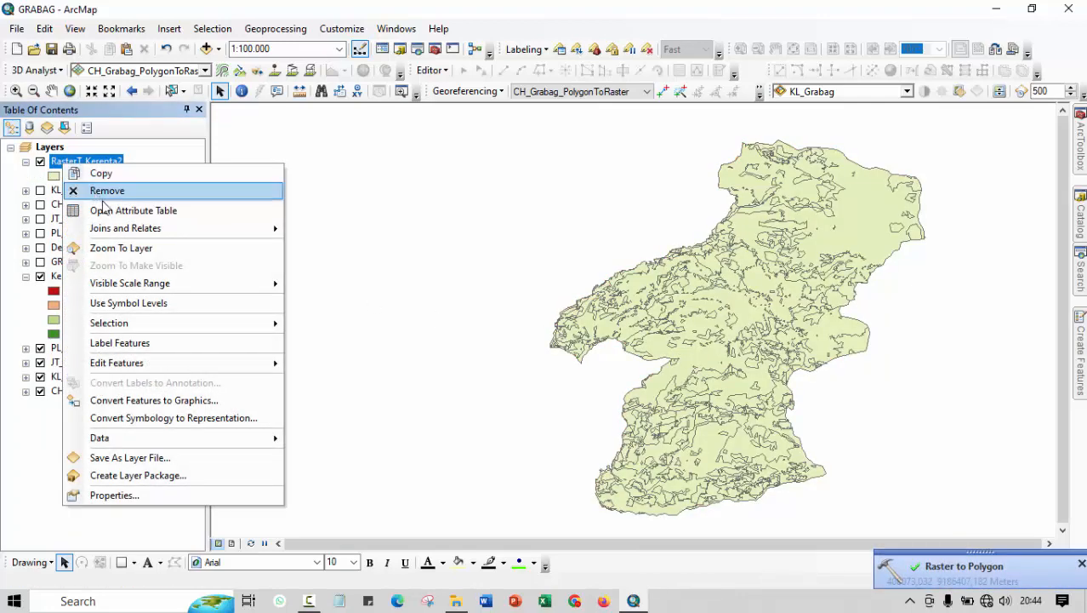
left_click(108, 495)
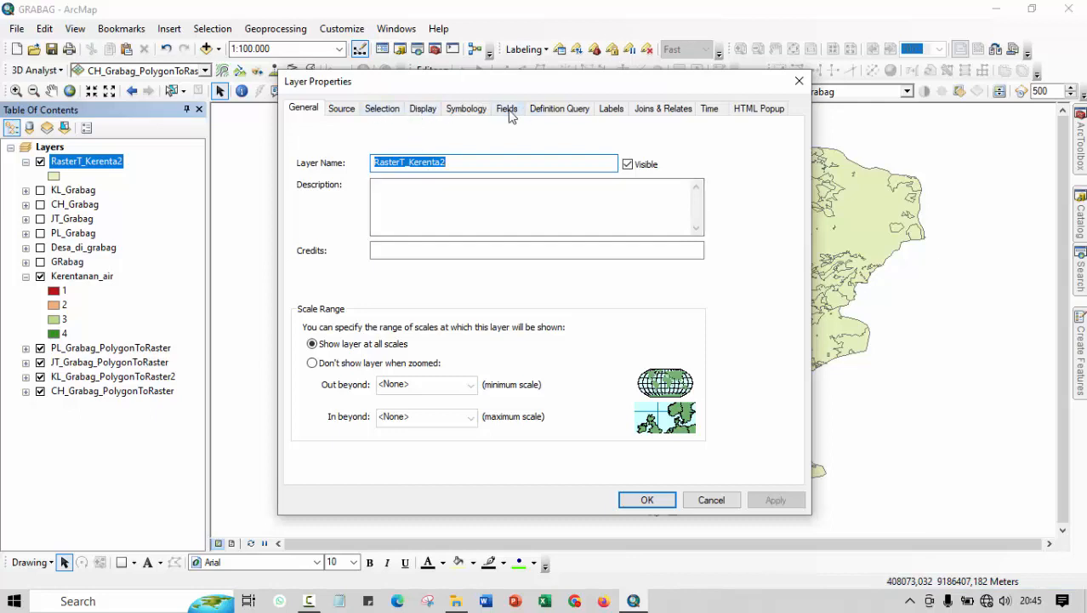
left_click(507, 109)
left_click(423, 109)
left_click(451, 111)
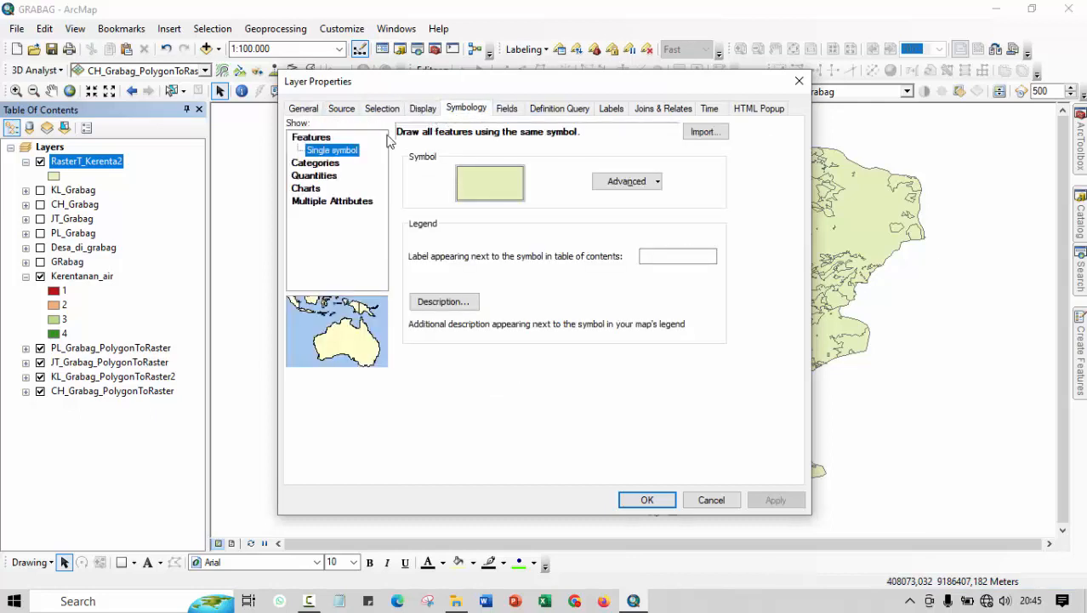
left_click(330, 164)
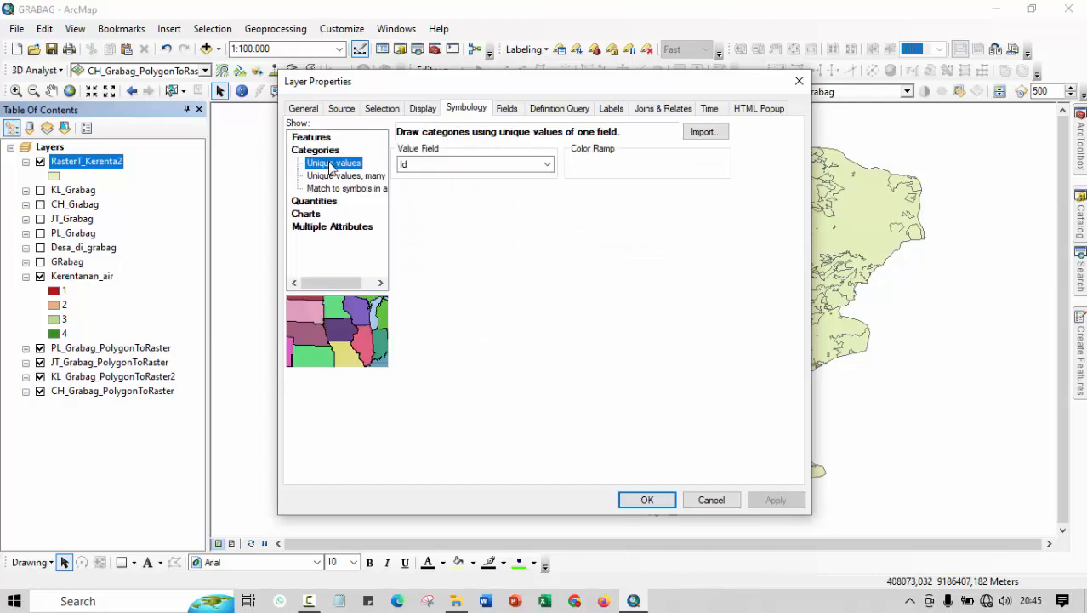
left_click(440, 169)
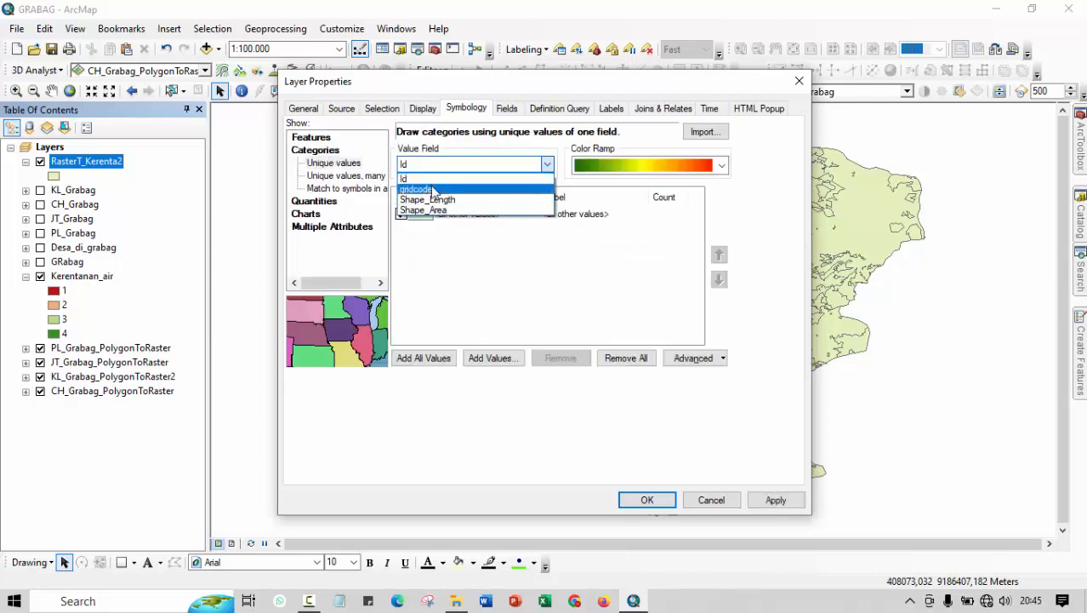
left_click(433, 189)
left_click(417, 359)
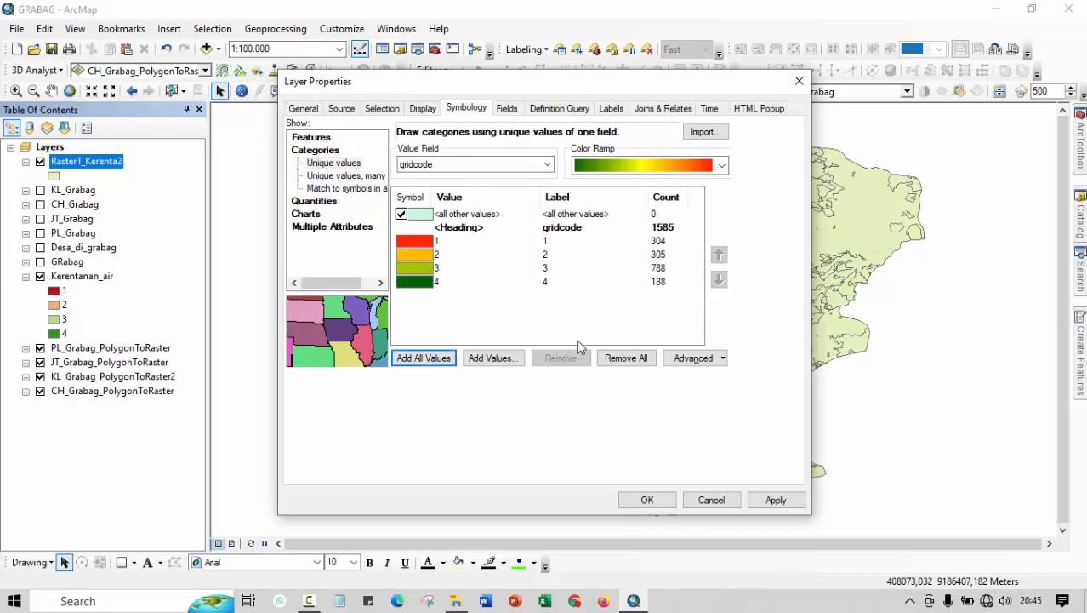
left_click(401, 214)
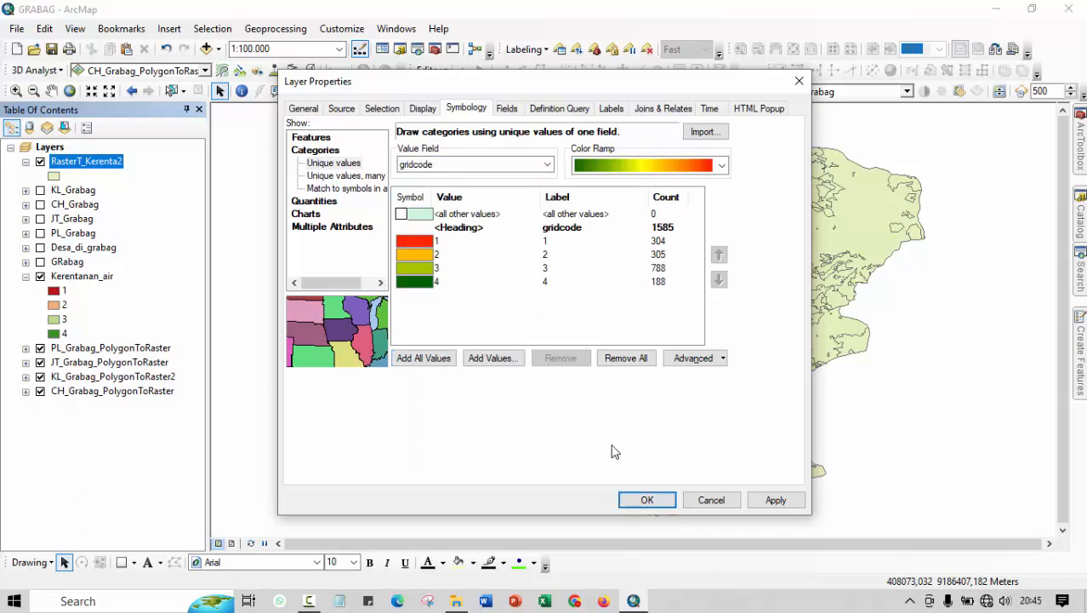
left_click(772, 500)
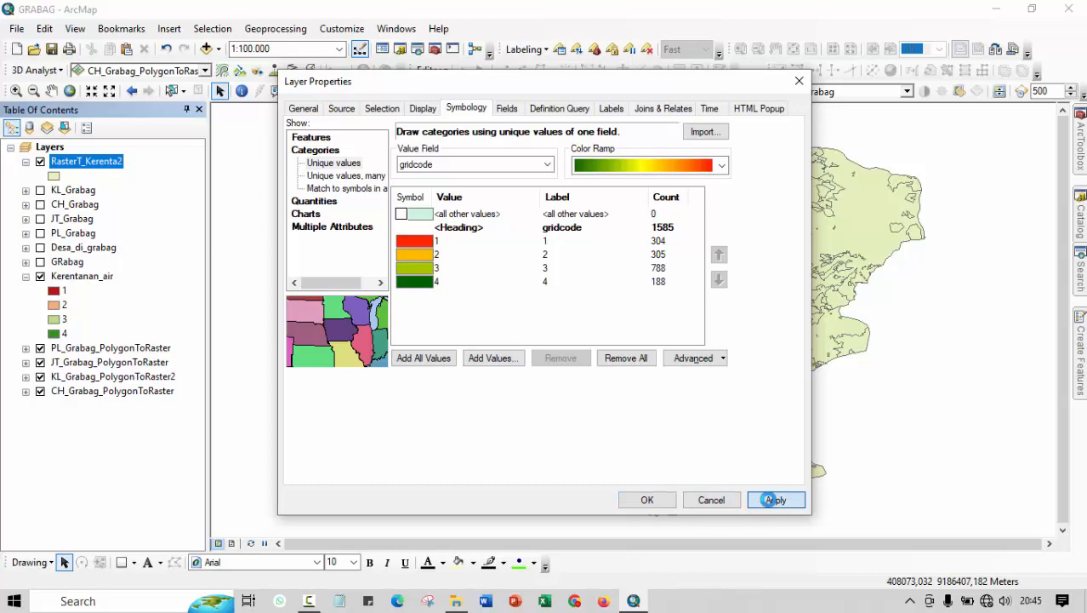
left_click(649, 500)
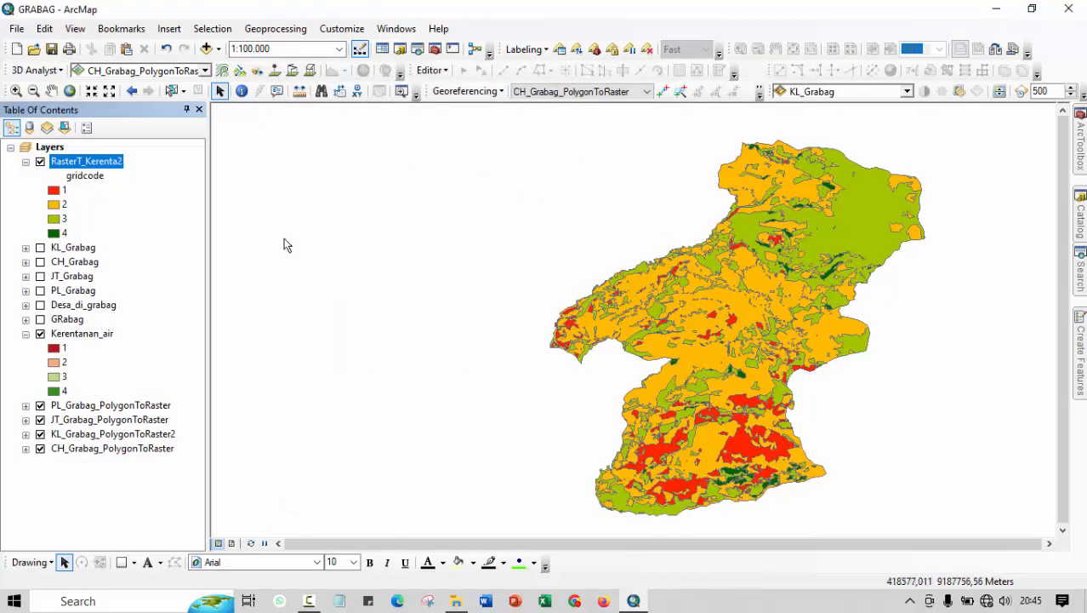
Relabel gridcode class 1 of the polygon layer as Rendah.
left_click(61, 194)
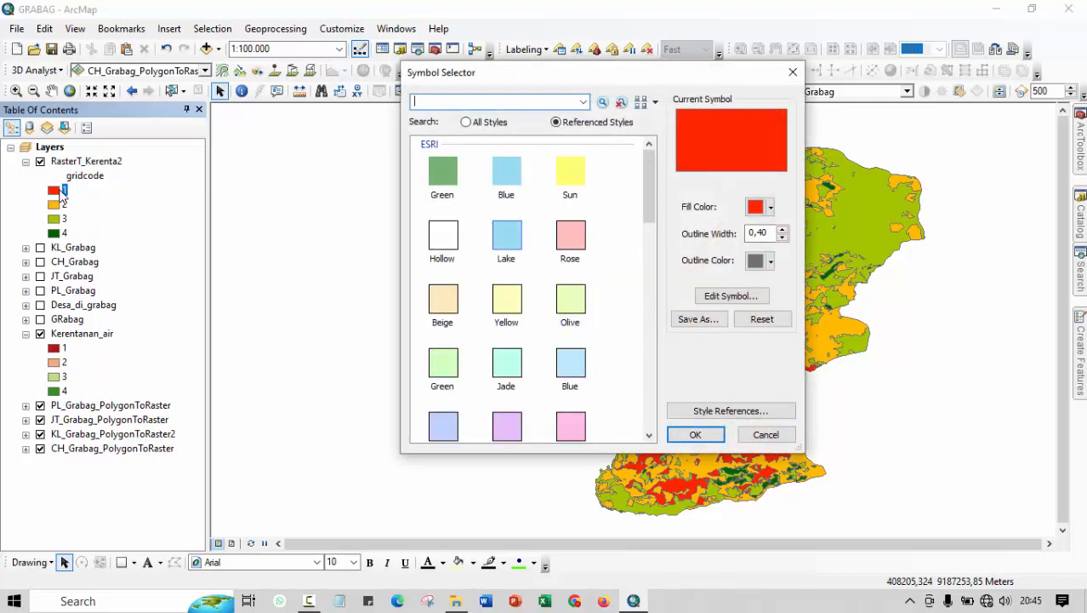
left_click(792, 74)
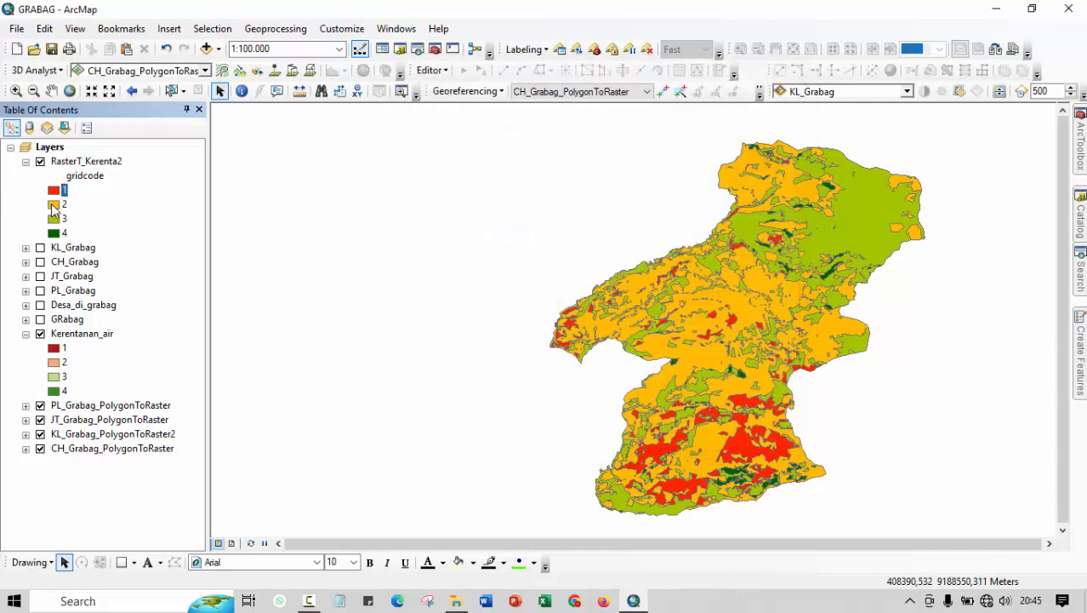
key("F2")
type("rendah")
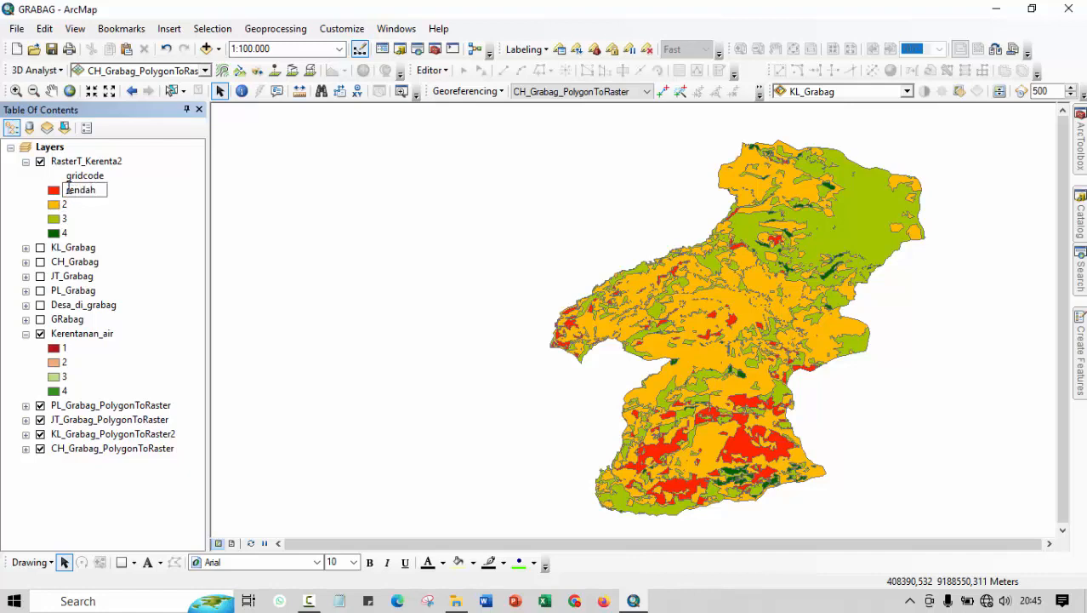
key("BackSpace")
type("R")
key("Return")
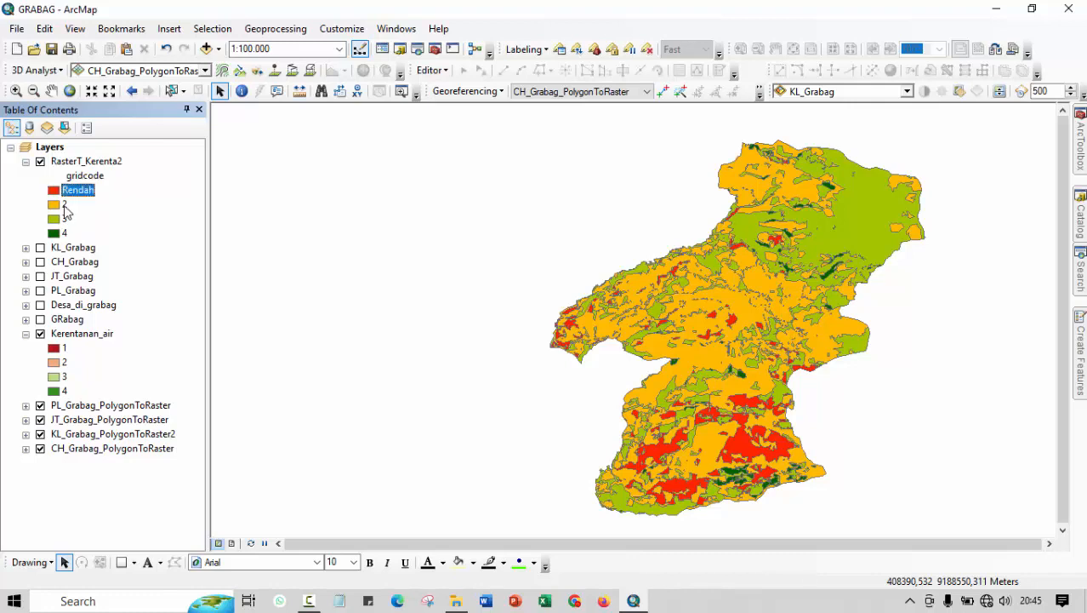
Relabel gridcode class 2 as Sedang and class 3 as Tinggi.
left_click(64, 205)
left_click(65, 206)
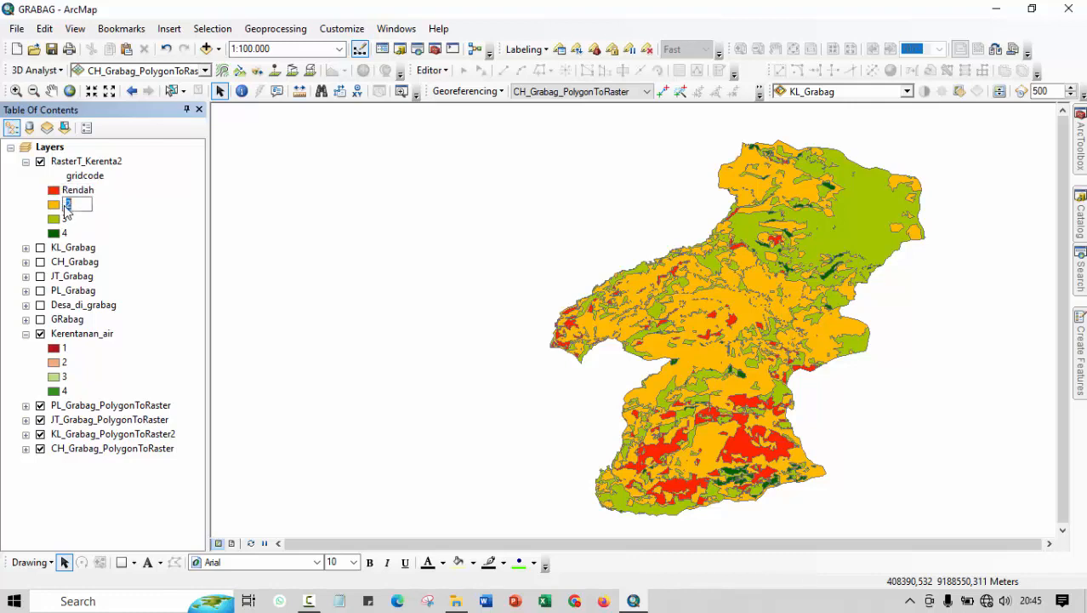
type("Sedang")
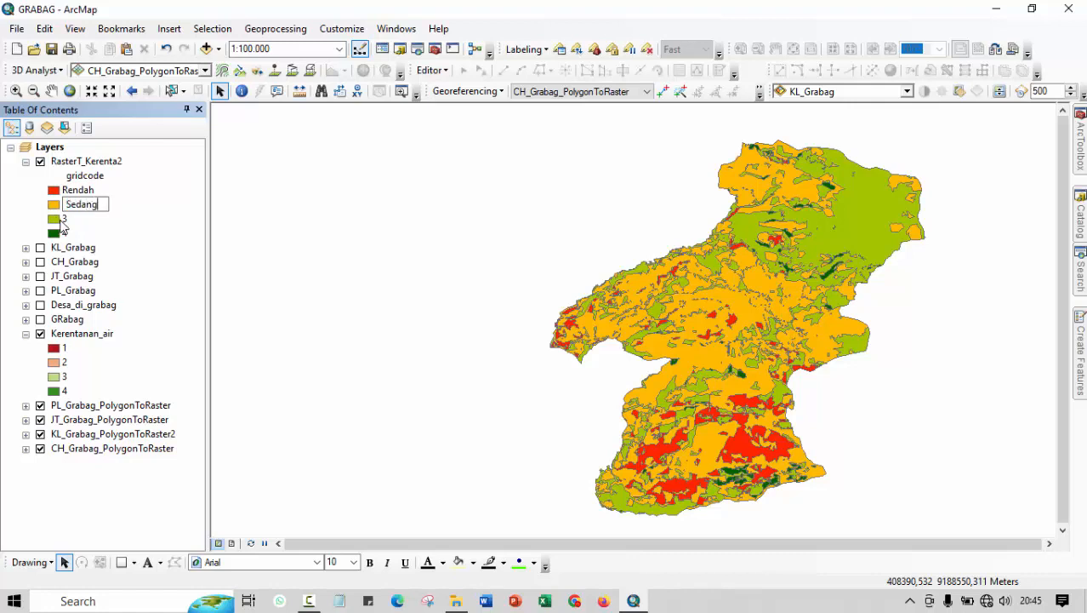
key("Return")
left_click(64, 219)
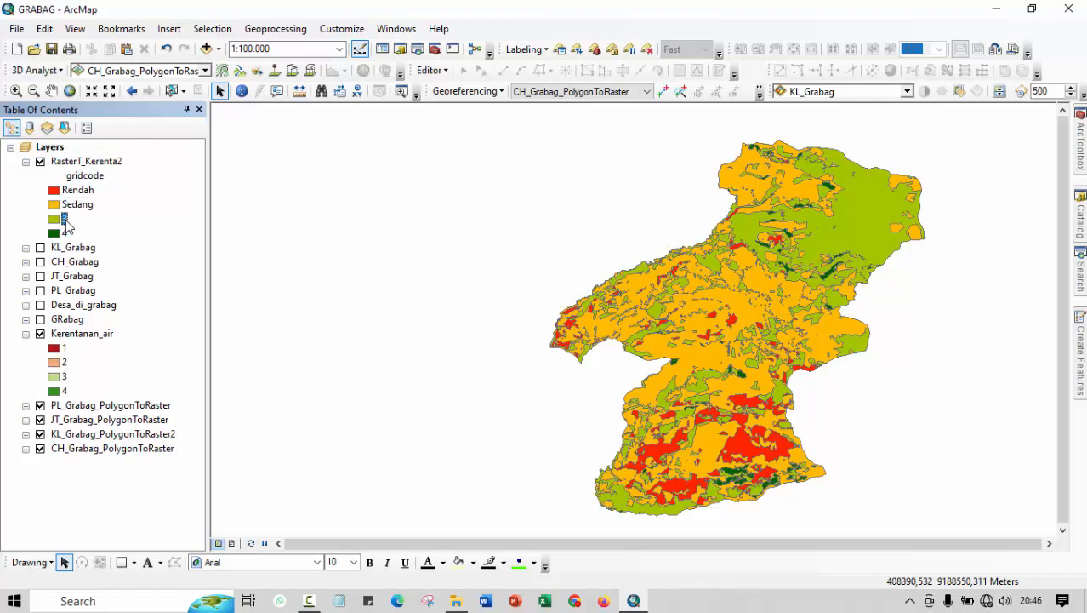
left_click(65, 220)
type("Tinggi")
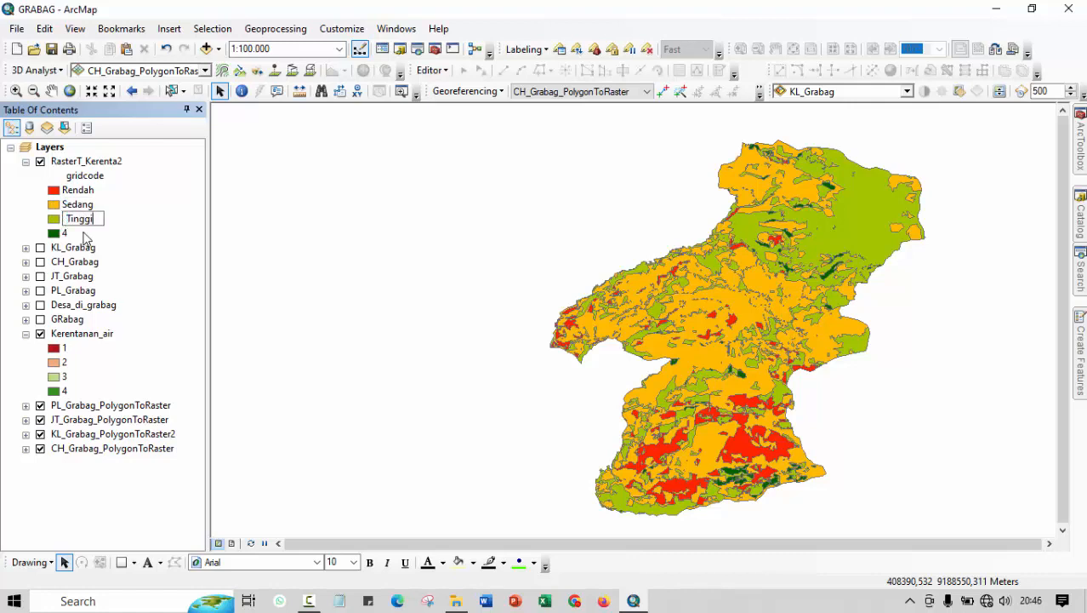
key("Return")
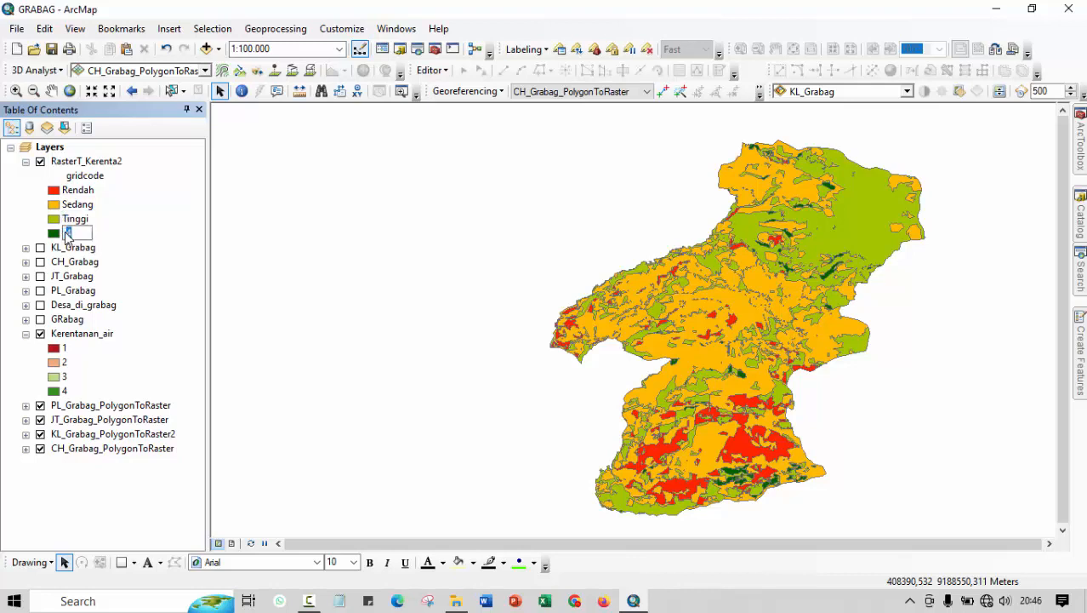
Relabel gridcode class 4 as Sangat Tinggi.
left_click(65, 236)
type("Sangat Tin")
key("BackSpace")
type("nggi")
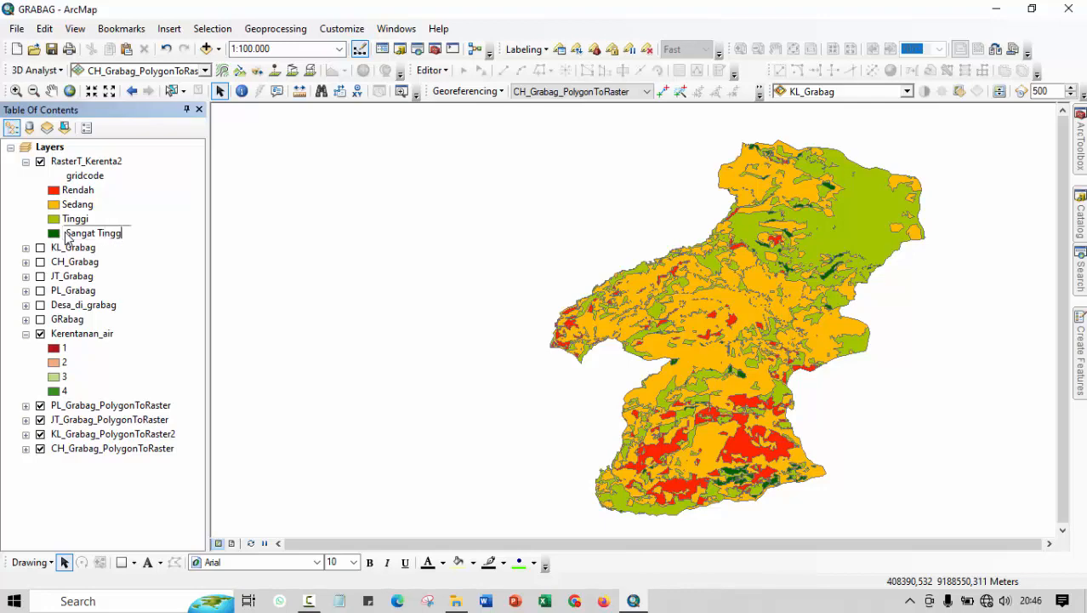
key("Return")
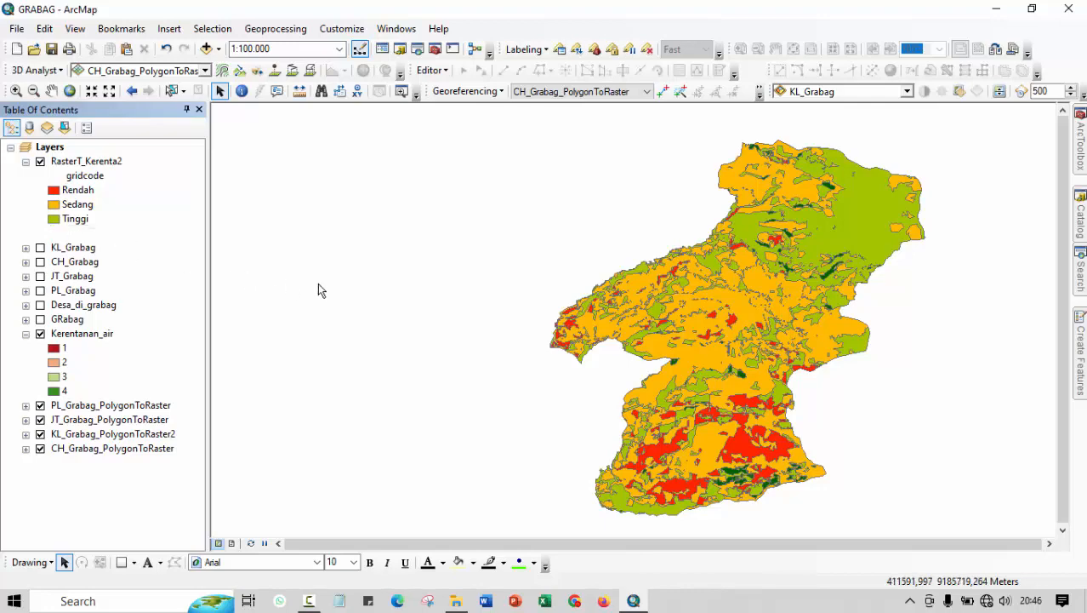
Hide the Kerentanan_air, PL_Grabag_PolygonToRaster and JT_Grabag_PolygonToRaster layers, collapsing the Kerentanan_air legend.
left_click(39, 334)
left_click(27, 334)
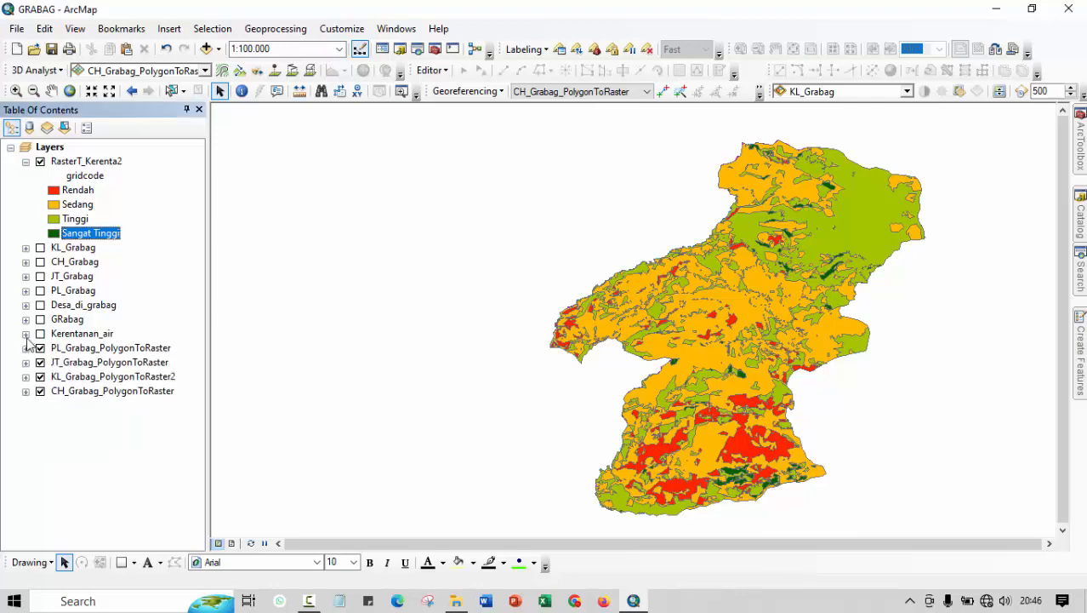
left_click(40, 347)
left_click(40, 362)
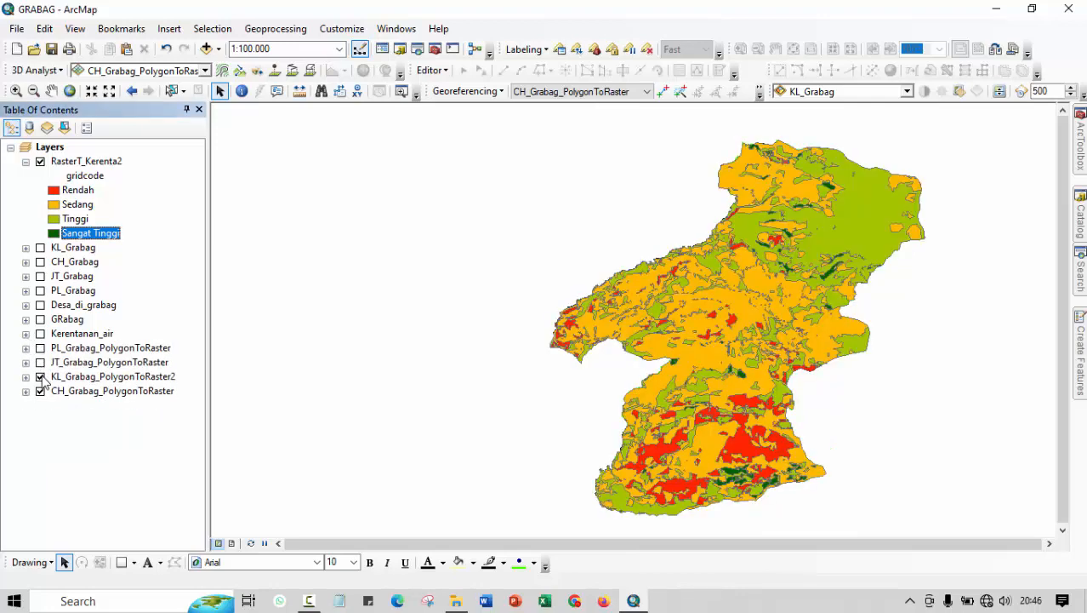